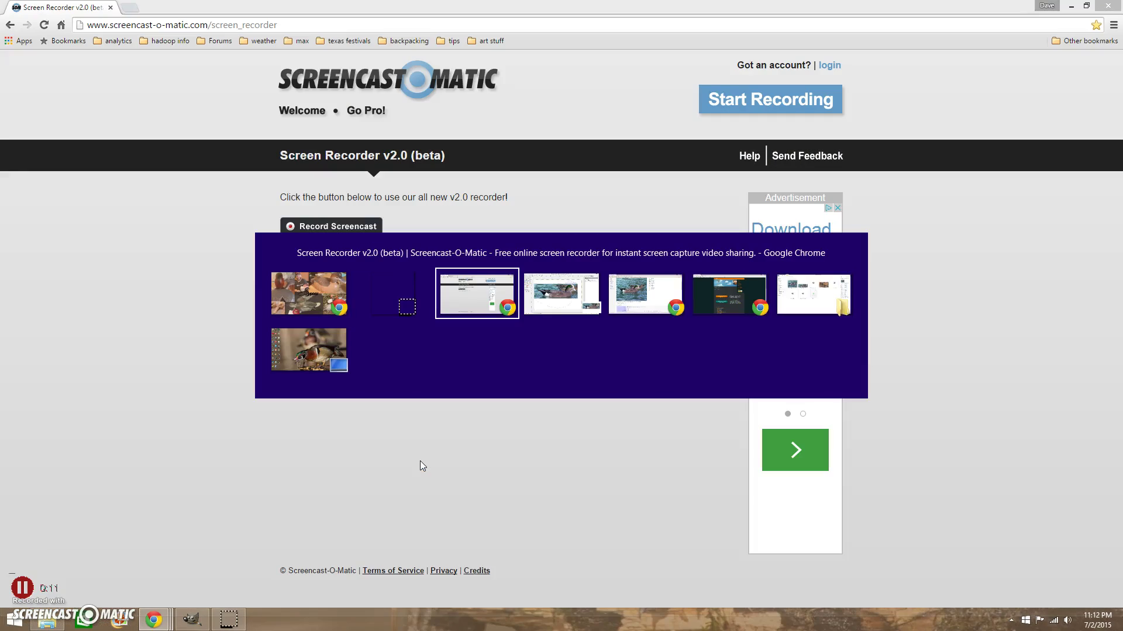
key("alt+Tab")
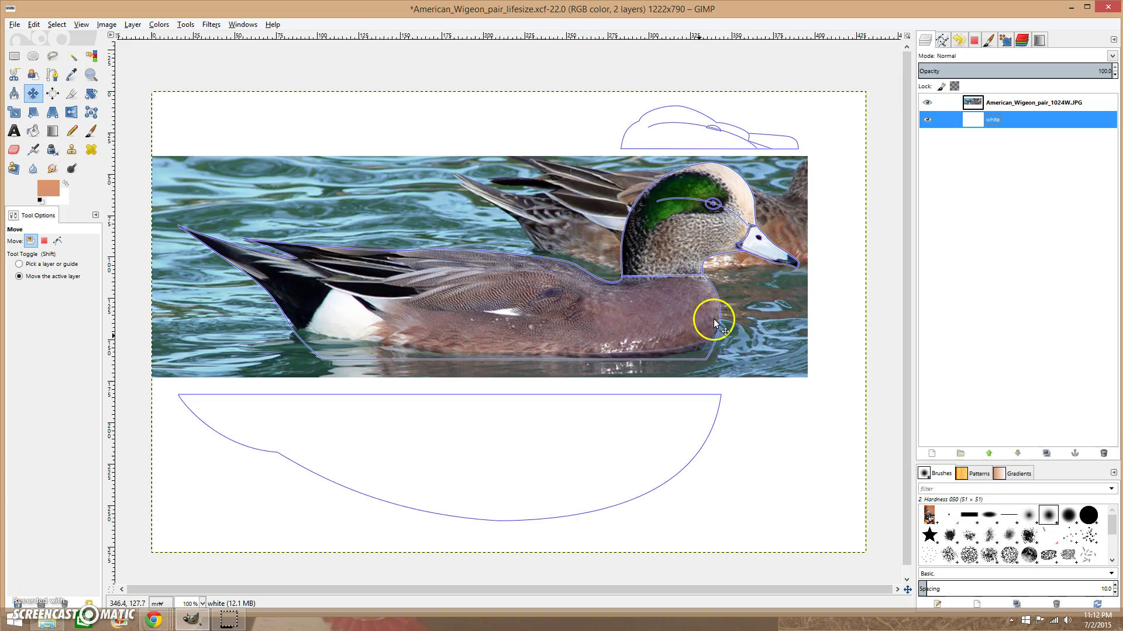
- Hide the duck photo and start editing the 'head side outline' path's anchors
left_click(926, 102)
left_click(942, 41)
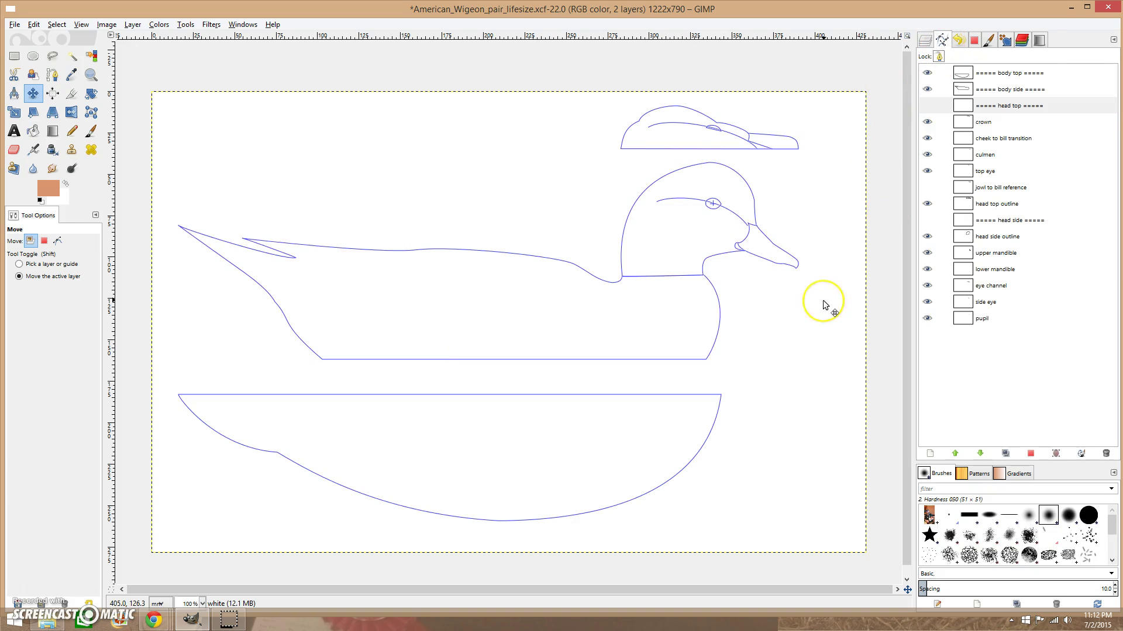
scroll(823, 299, "up", 1, "ctrl")
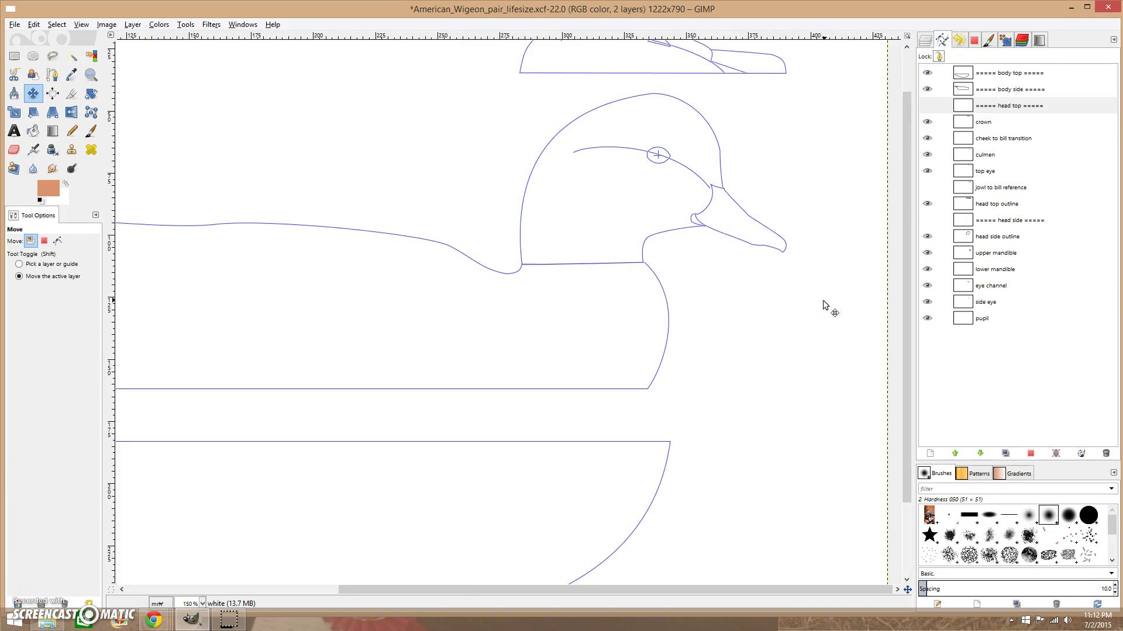
scroll(823, 300, "up", 1, "ctrl")
scroll(823, 301, "up", 1, "ctrl")
scroll(802, 300, "up", 3)
scroll(803, 301, "up", 3)
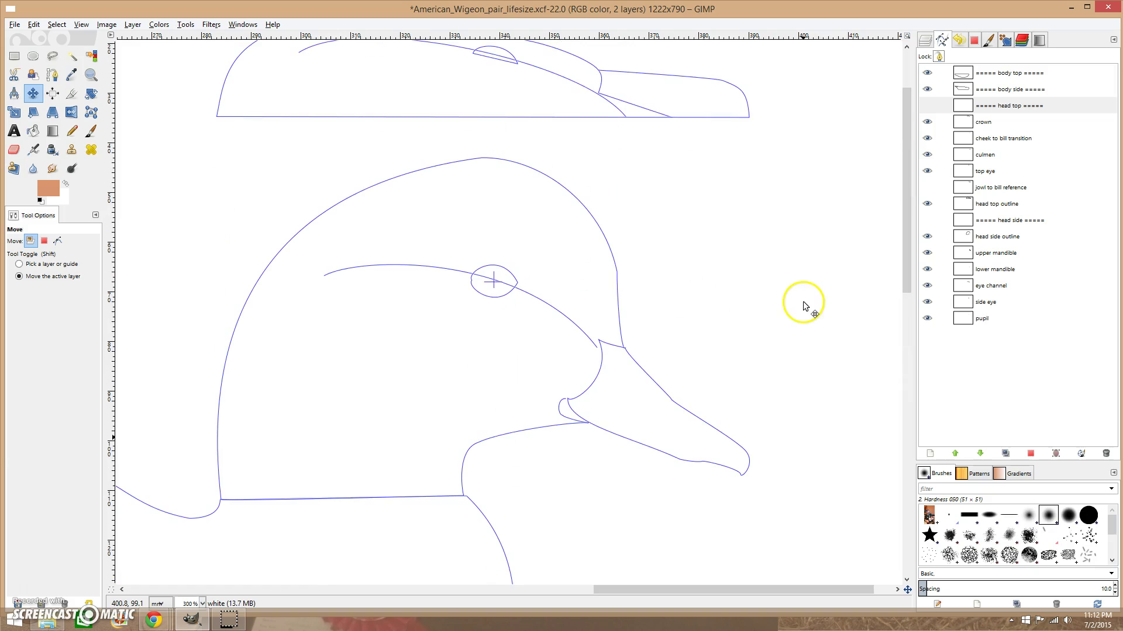
left_click(1012, 242)
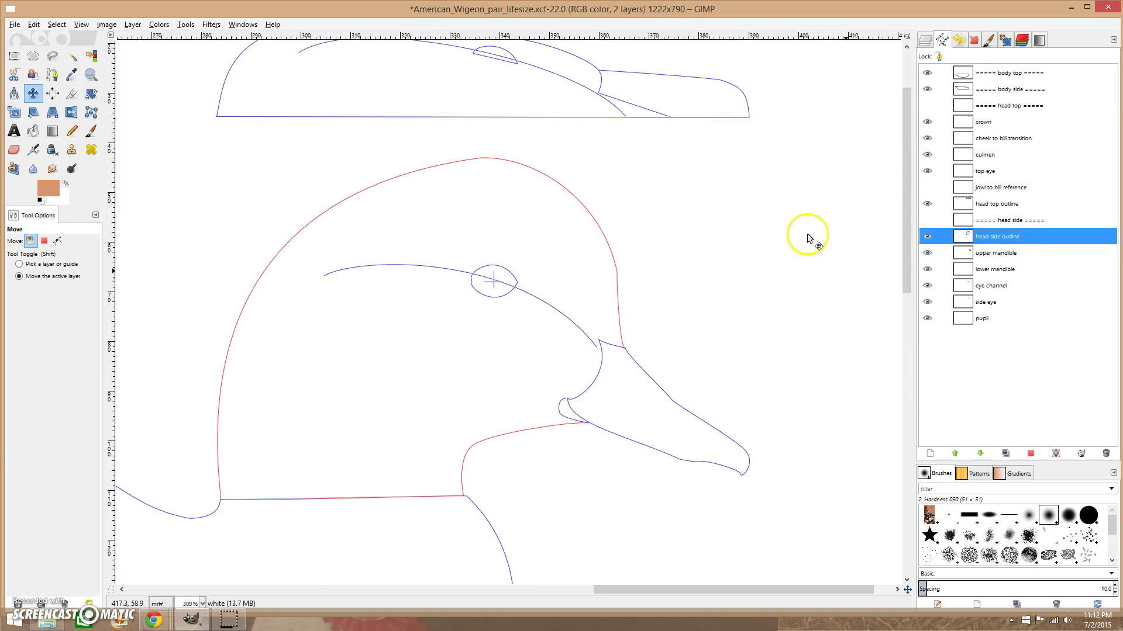
key("b")
left_click(431, 172)
left_click(480, 159)
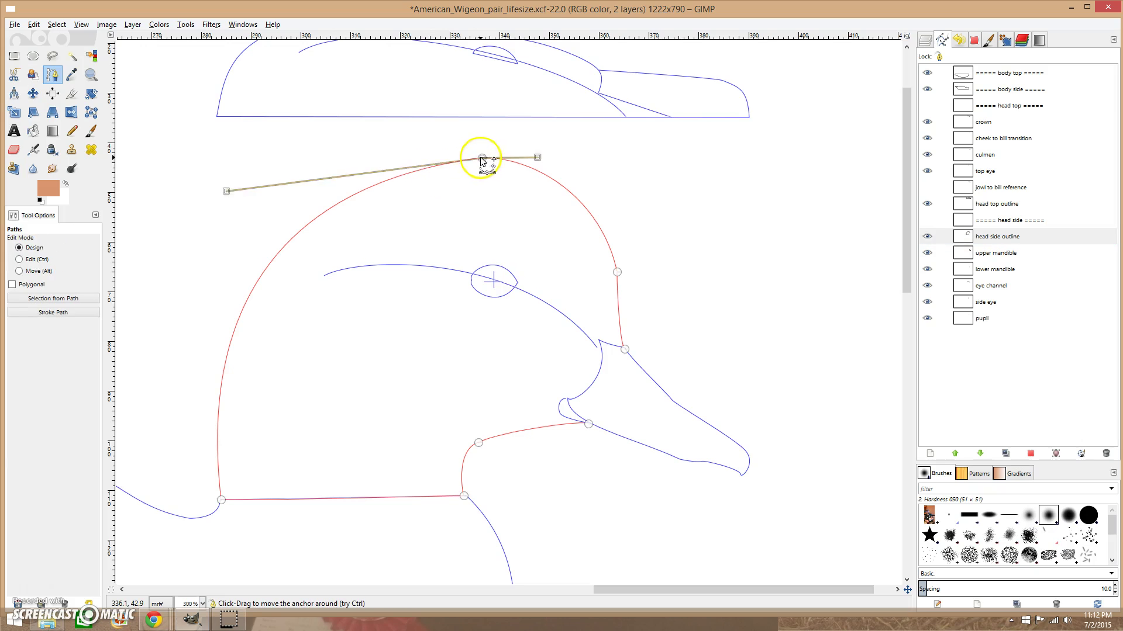
left_click_drag(480, 160, 295, 165)
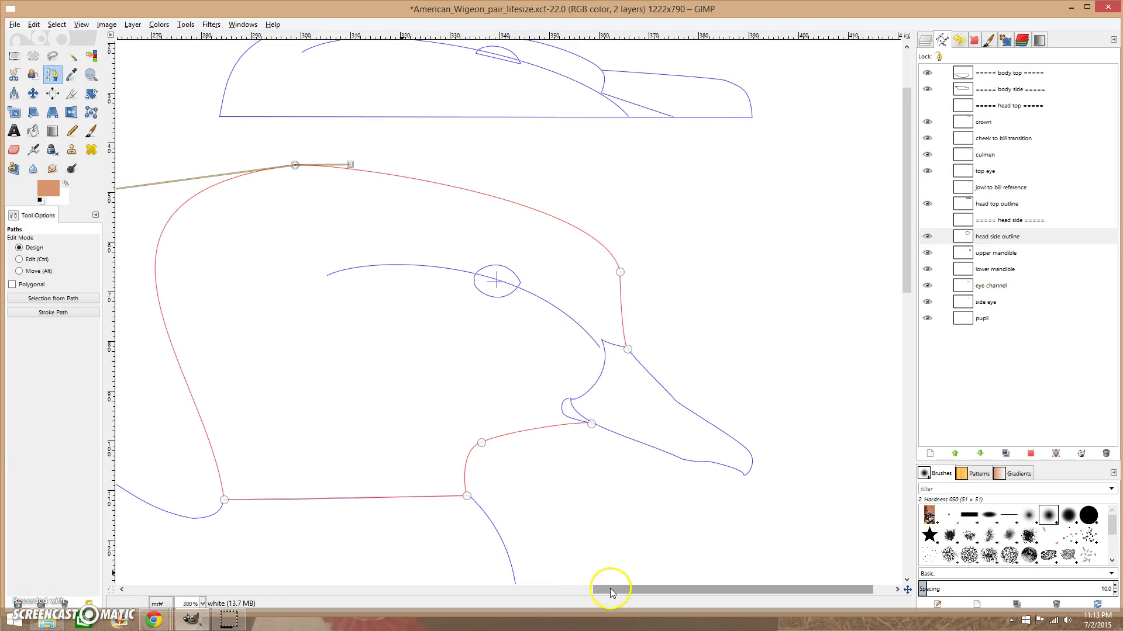
left_click_drag(611, 593, 544, 589)
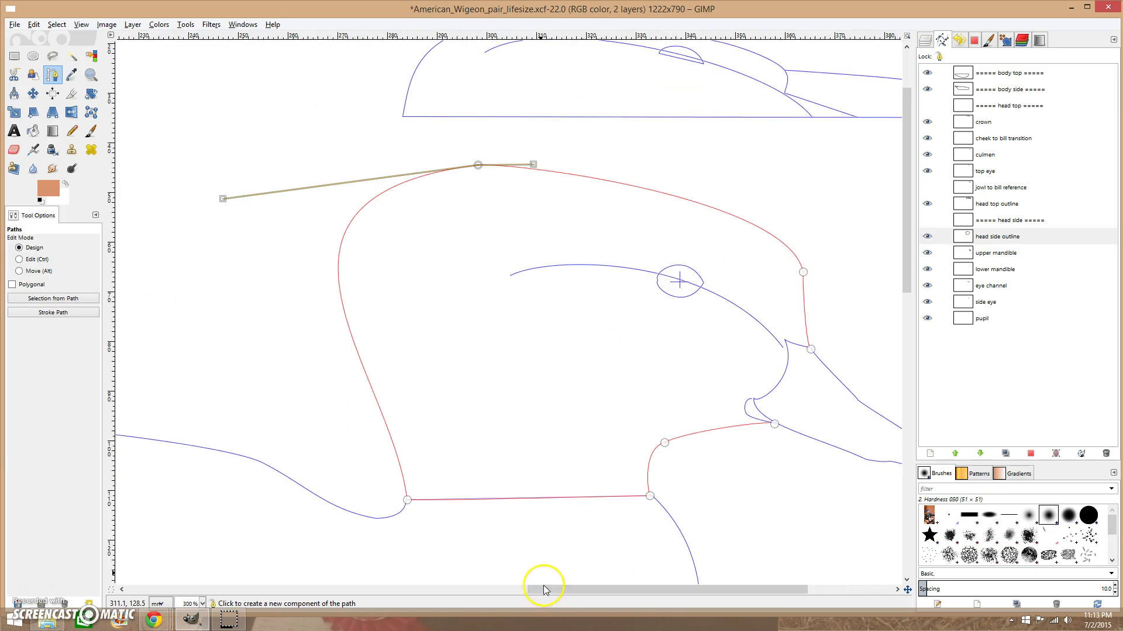
- Add an anchor at the back of the head and drag it into a pointed crest
left_click(341, 288, "ctrl")
mouse_move(344, 250)
left_mouse_down()
mouse_move(349, 238)
mouse_move(439, 340)
left_mouse_up()
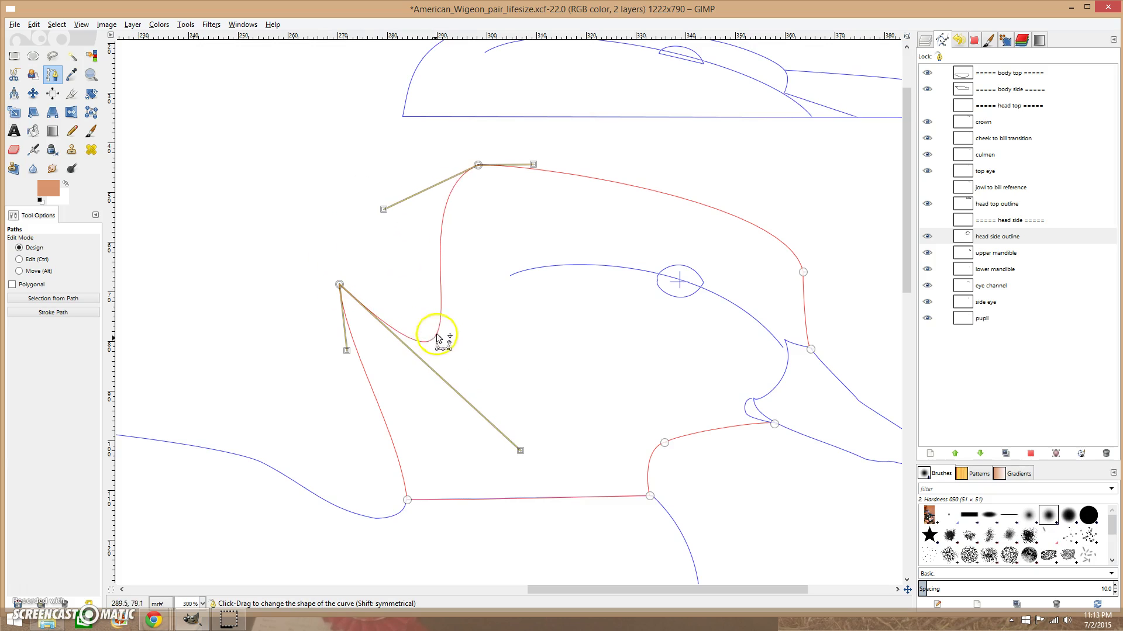
left_click_drag(478, 166, 379, 158)
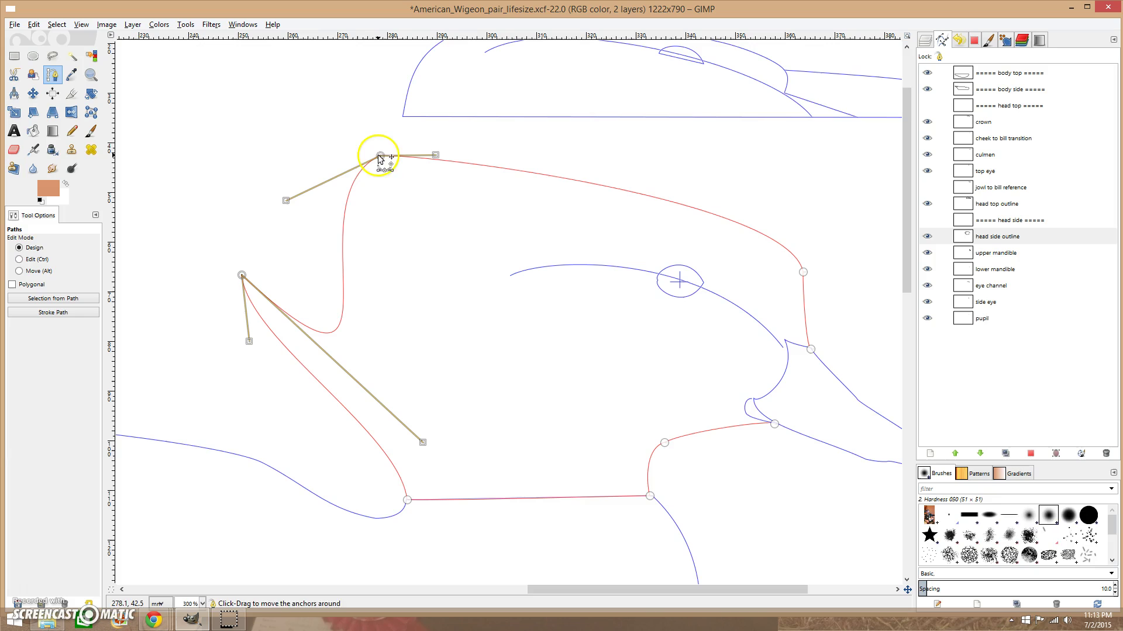
left_click_drag(243, 275, 256, 302)
mouse_move(298, 227)
left_mouse_down()
mouse_move(275, 199)
mouse_move(376, 208)
left_mouse_up()
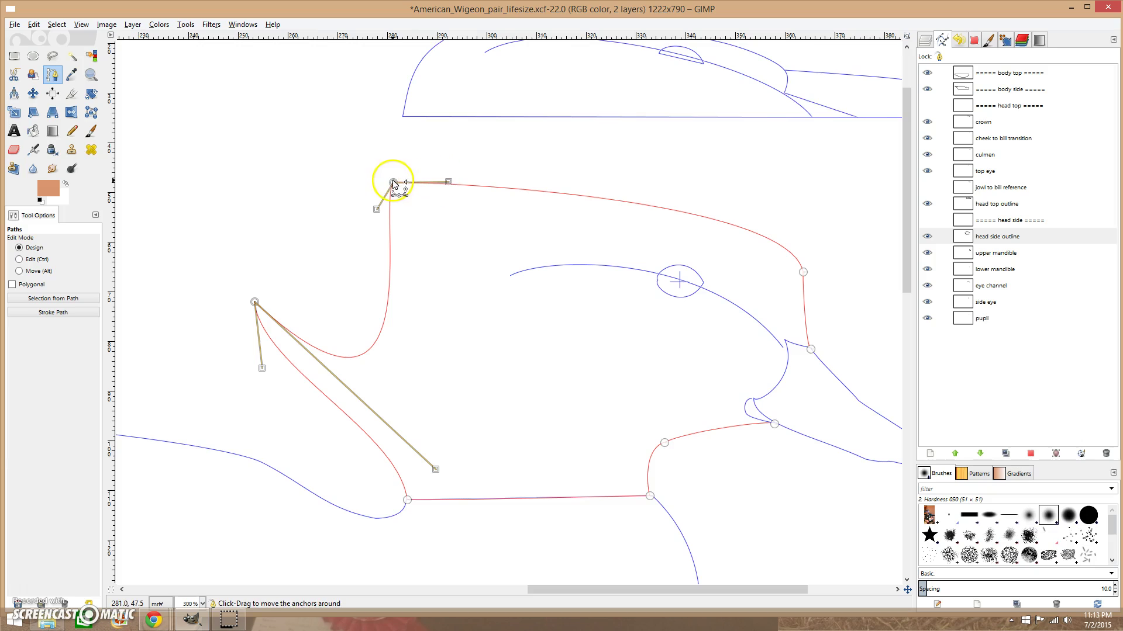
- Raise the forehead anchor, extend the crest tip left, and slope the forehead toward the bill
left_click(803, 273)
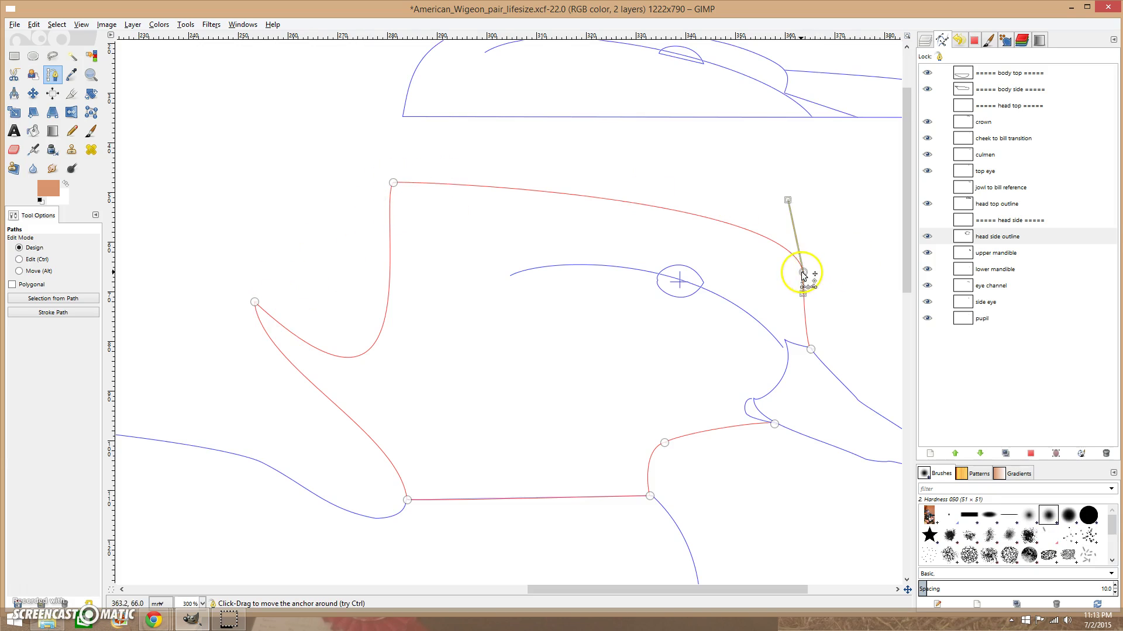
left_click_drag(802, 273, 726, 235)
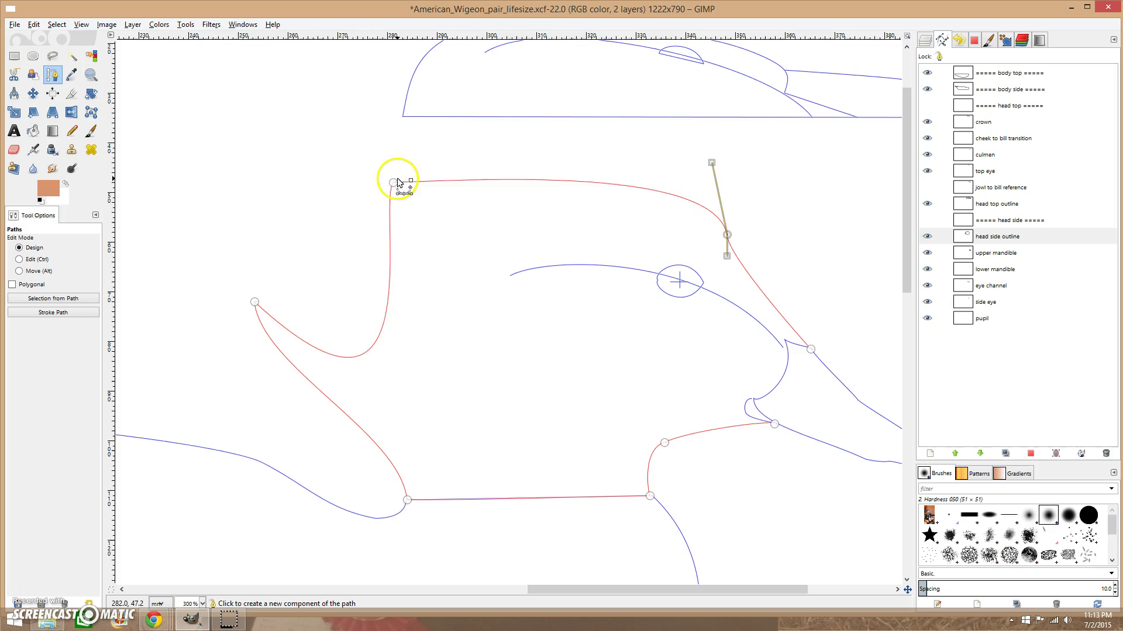
mouse_move(397, 182)
left_mouse_down()
mouse_move(302, 166)
mouse_move(359, 155)
mouse_move(357, 135)
left_mouse_up()
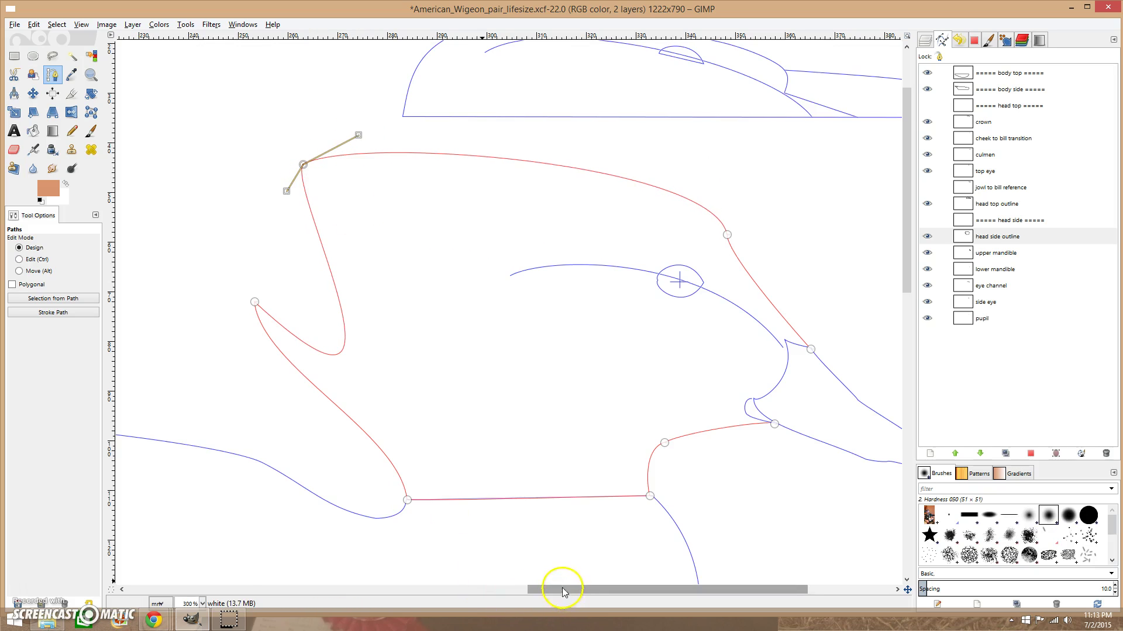
mouse_move(562, 588)
left_mouse_down()
mouse_move(622, 587)
mouse_move(589, 587)
left_mouse_up()
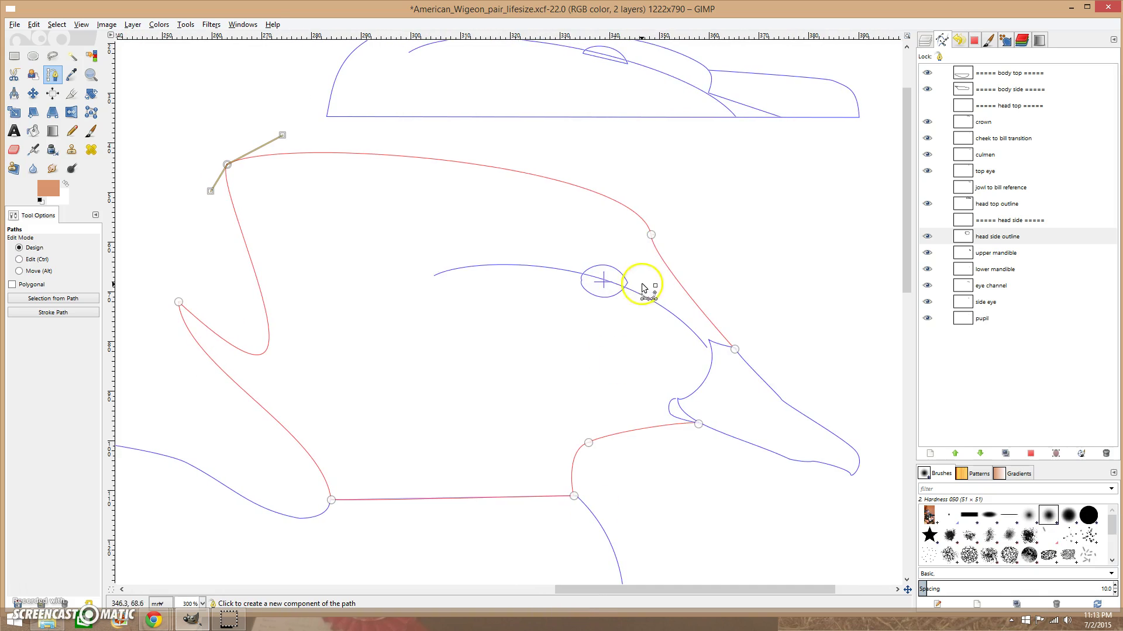
left_click(650, 236)
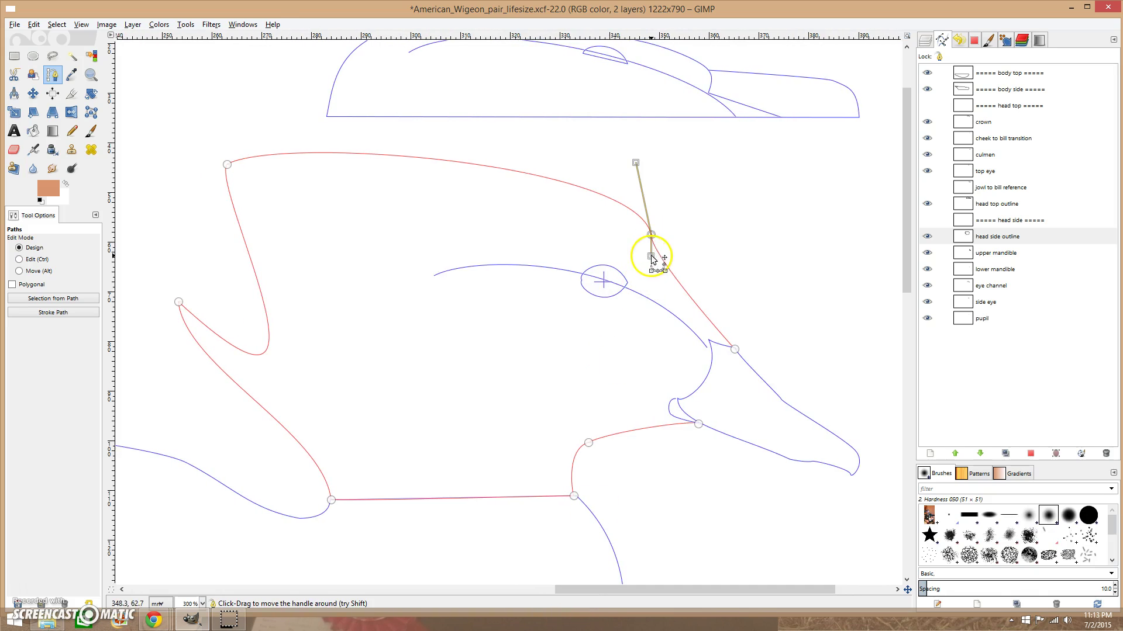
left_click_drag(651, 260, 643, 275)
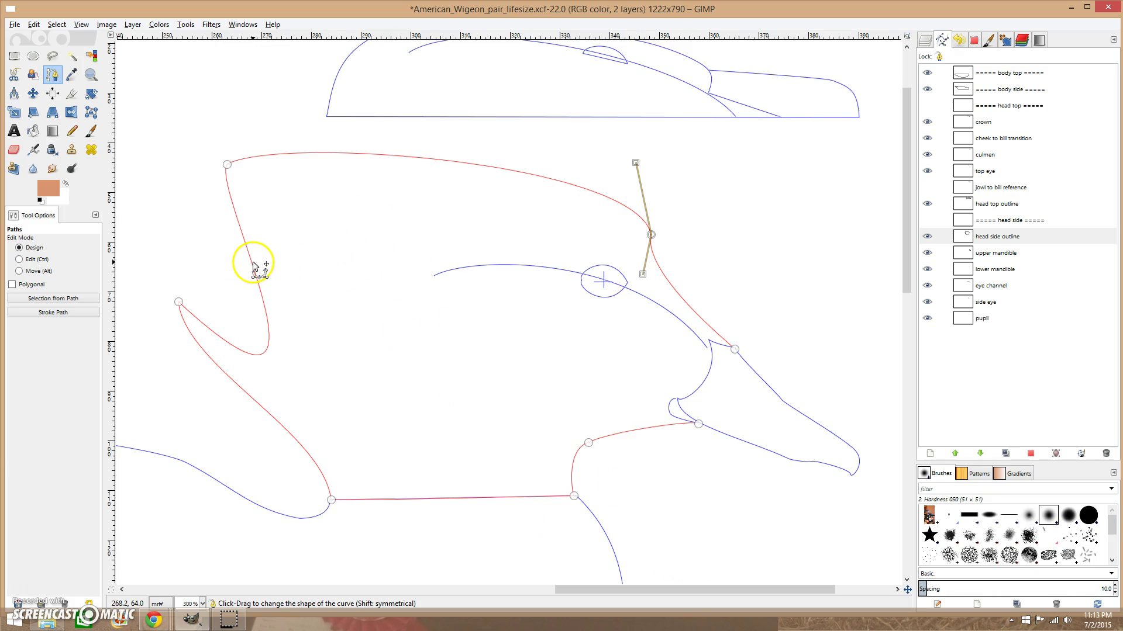
left_click_drag(253, 268, 270, 261)
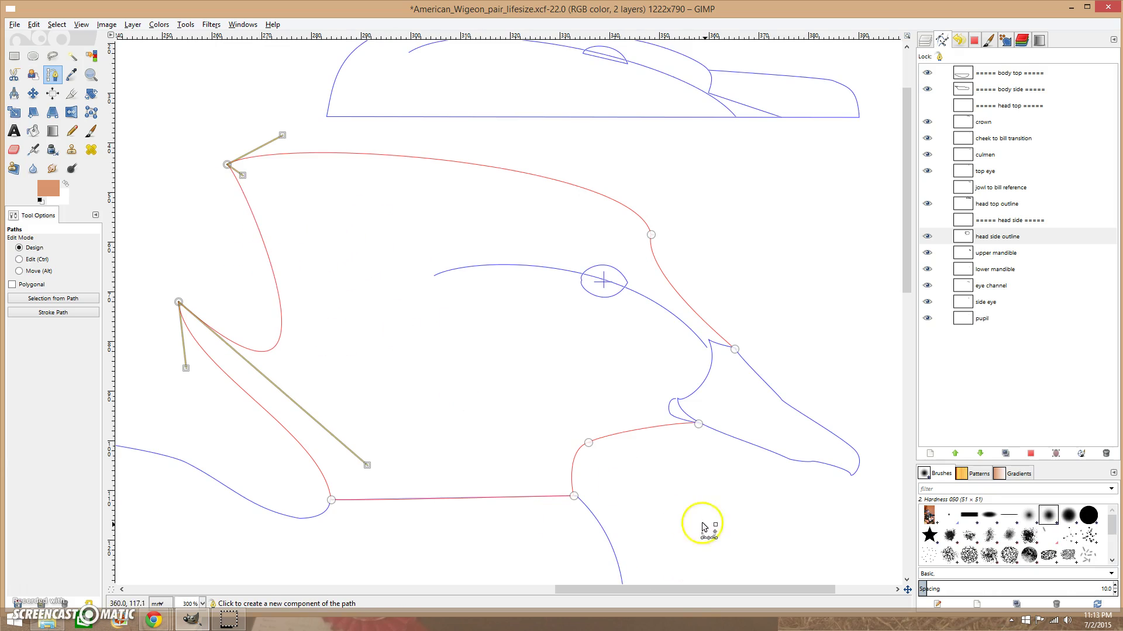
left_click_drag(708, 590, 756, 589)
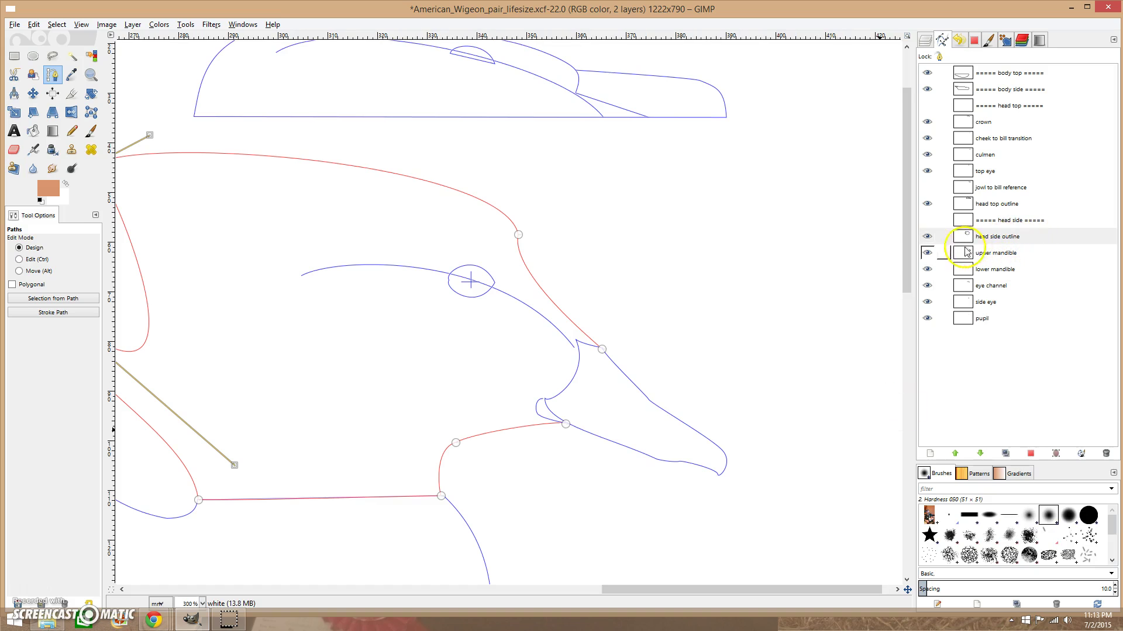
- Stretch the upper mandible tip into a longer point, then add head-extent and top-view baseline guides
left_click(1000, 253)
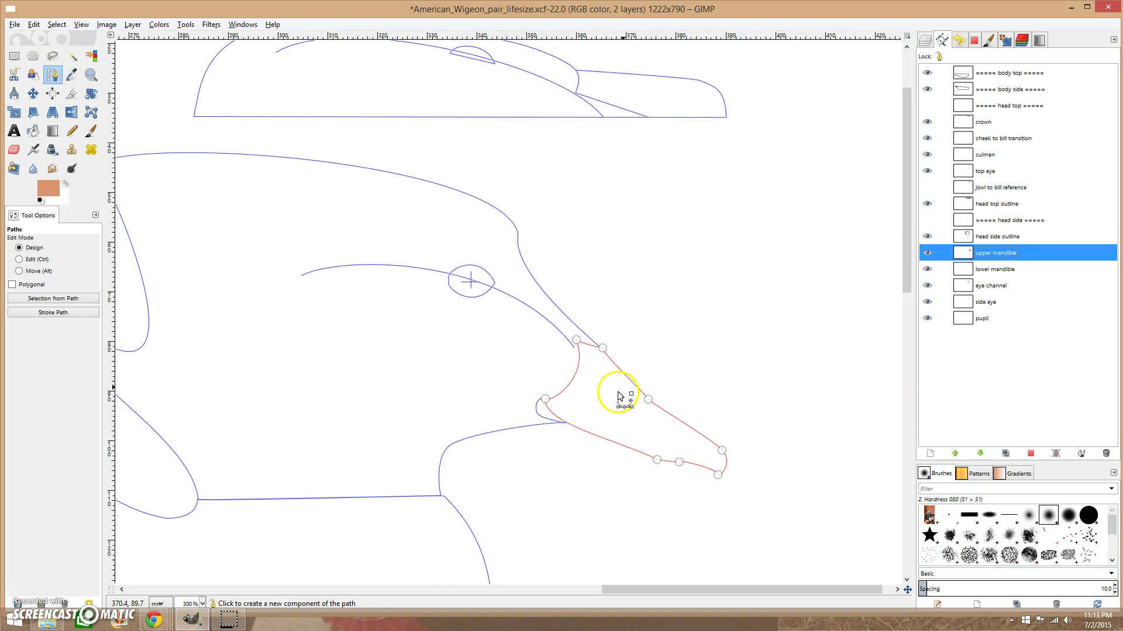
left_click(723, 460)
mouse_move(723, 457)
left_mouse_down()
mouse_move(679, 466)
mouse_move(782, 488)
mouse_move(818, 516)
left_mouse_up()
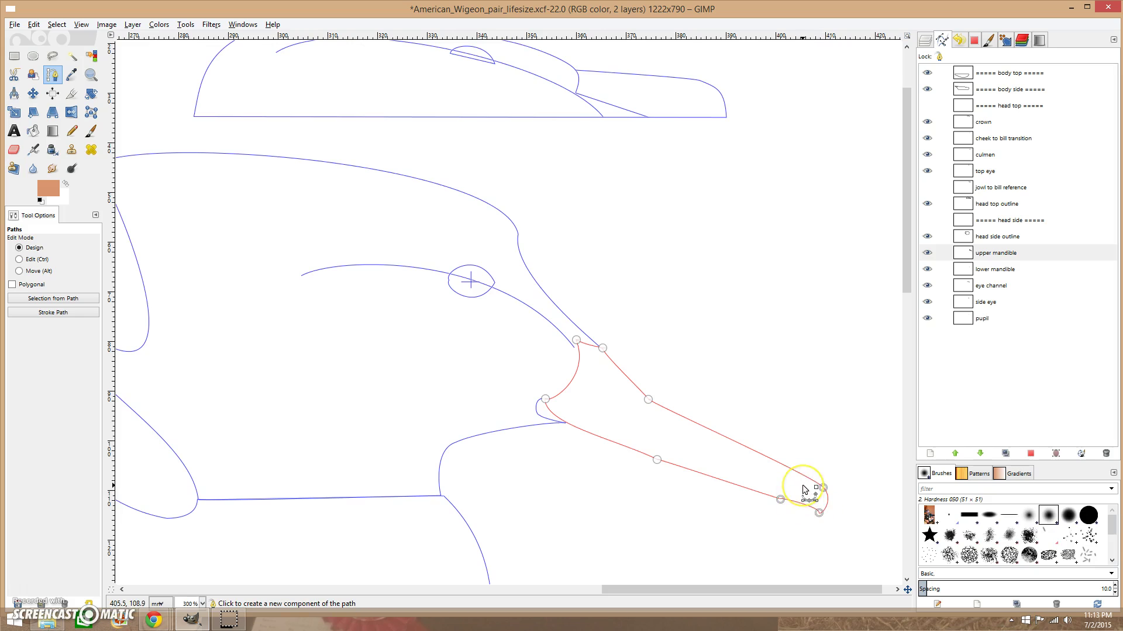
scroll(807, 491, "down", 1, "ctrl")
scroll(807, 491, "down", 1, "ctrl")
mouse_move(111, 364)
left_mouse_down()
mouse_move(472, 351)
mouse_move(441, 349)
mouse_move(122, 387)
mouse_move(818, 394)
left_mouse_up()
left_click_drag(583, 67, 602, 302)
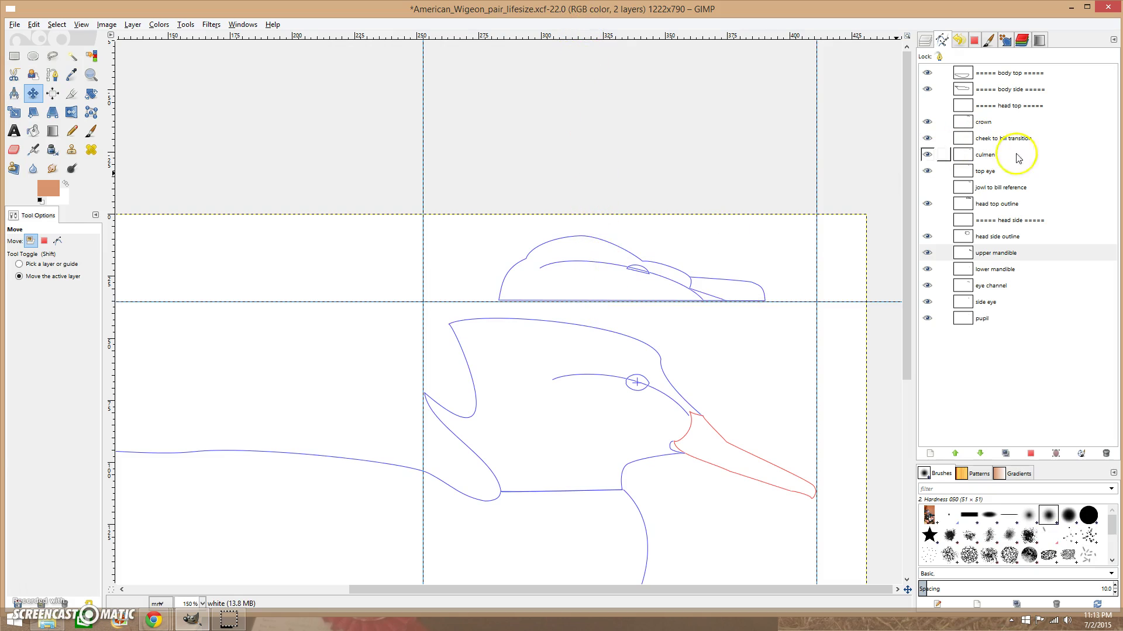
- Move the head top outline's ends to the guides and add a curve toward the bill
left_click(1015, 207)
key("b")
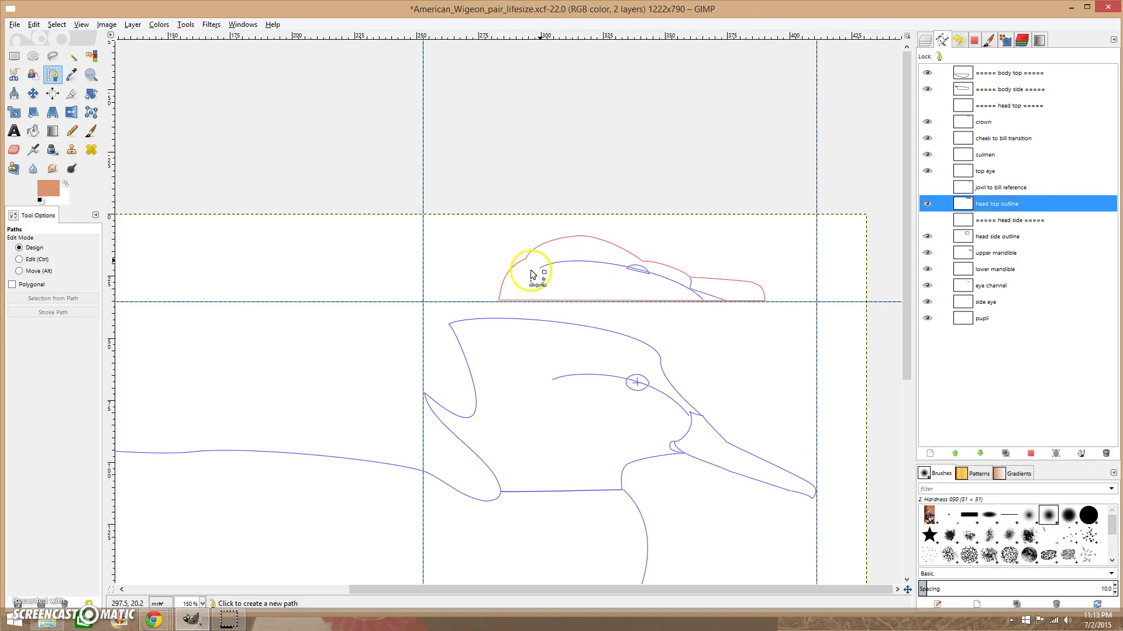
left_click(500, 303)
left_click_drag(499, 299, 423, 302)
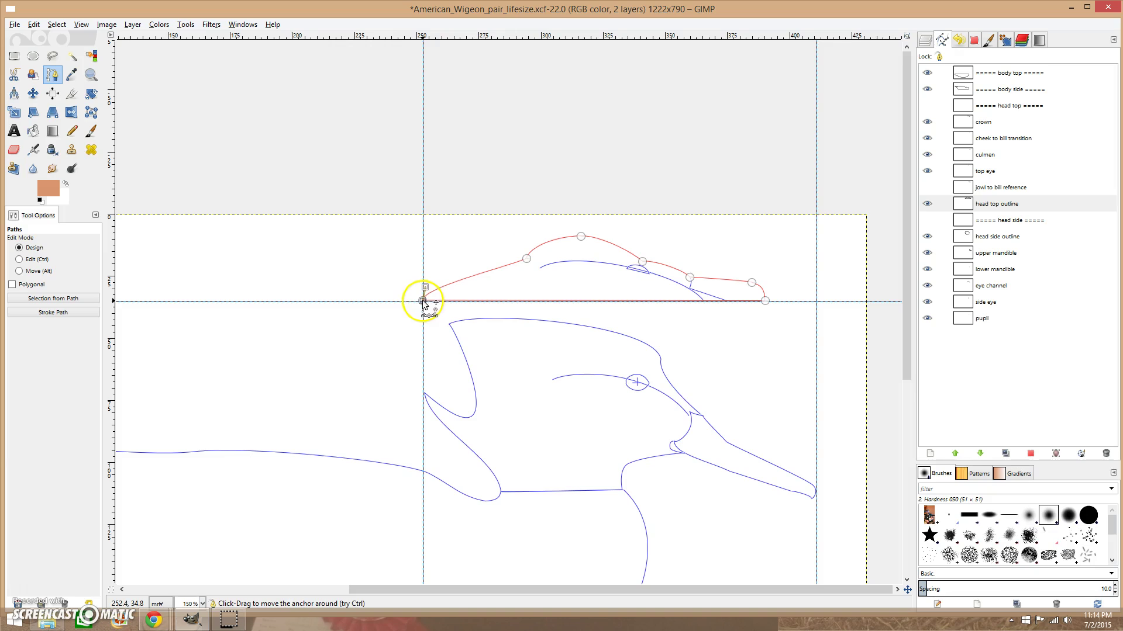
left_click_drag(765, 300, 816, 301)
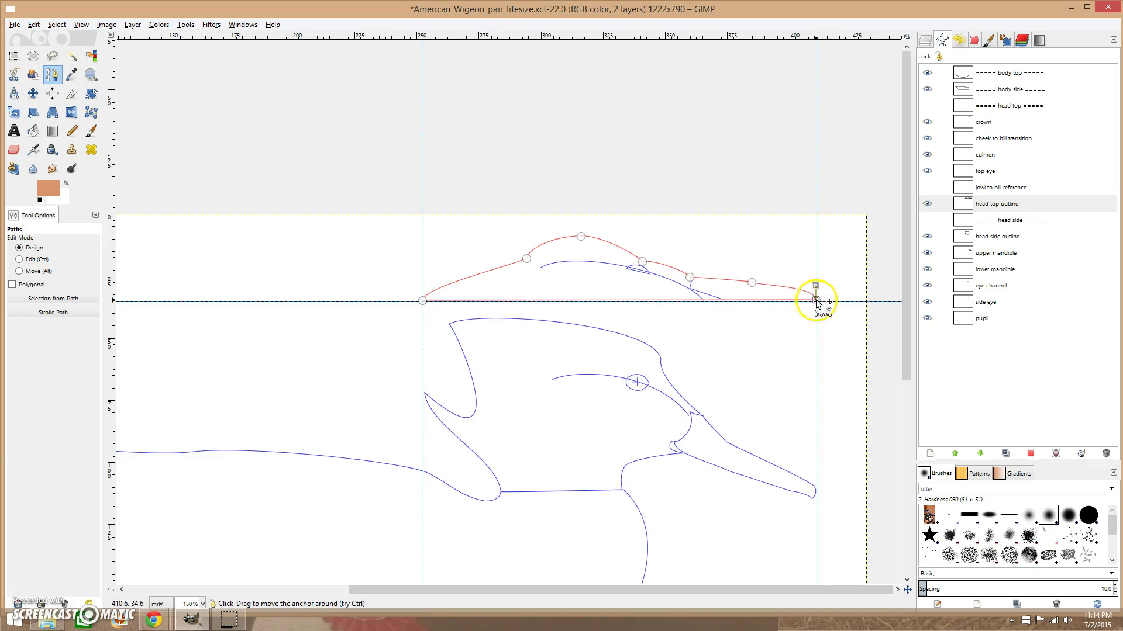
left_click(581, 236)
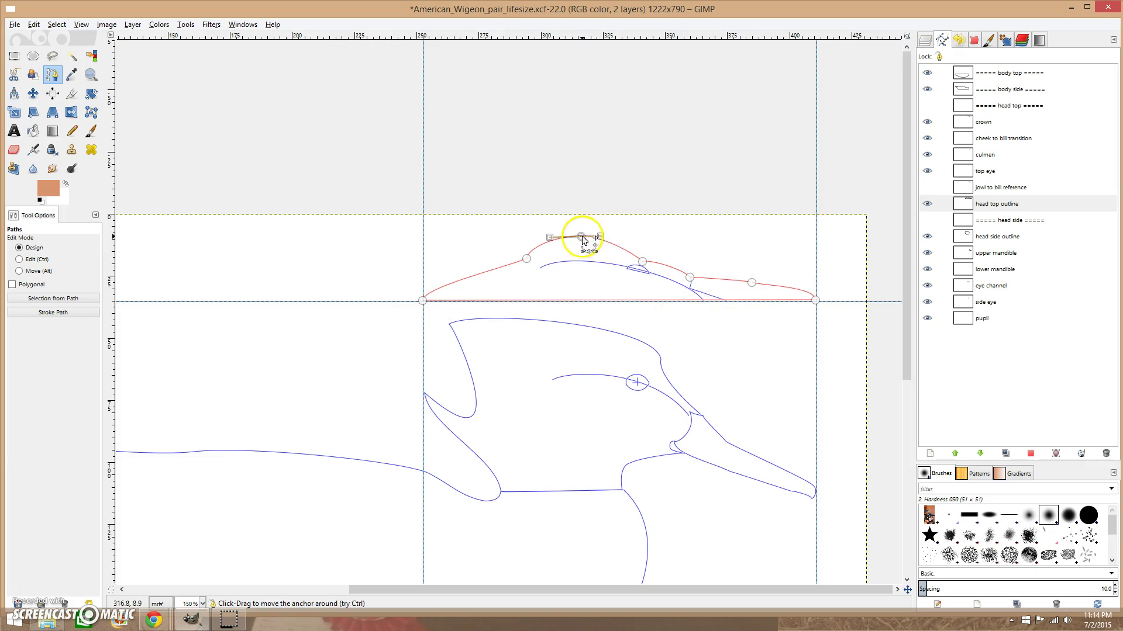
left_click(641, 262, "ctrl")
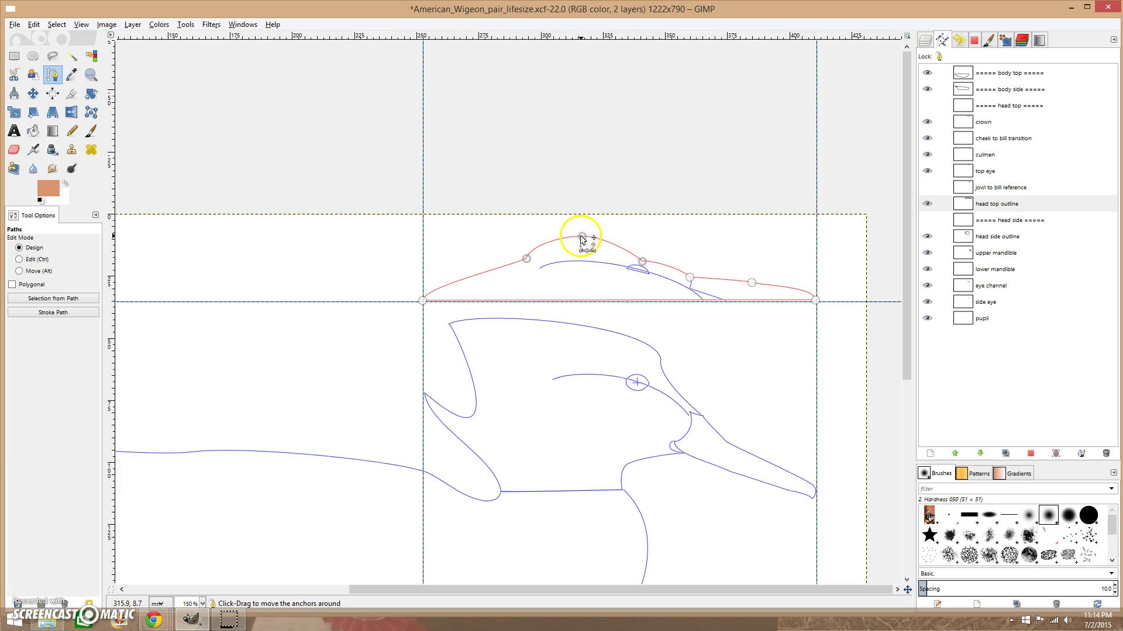
left_click_drag(581, 238, 546, 230)
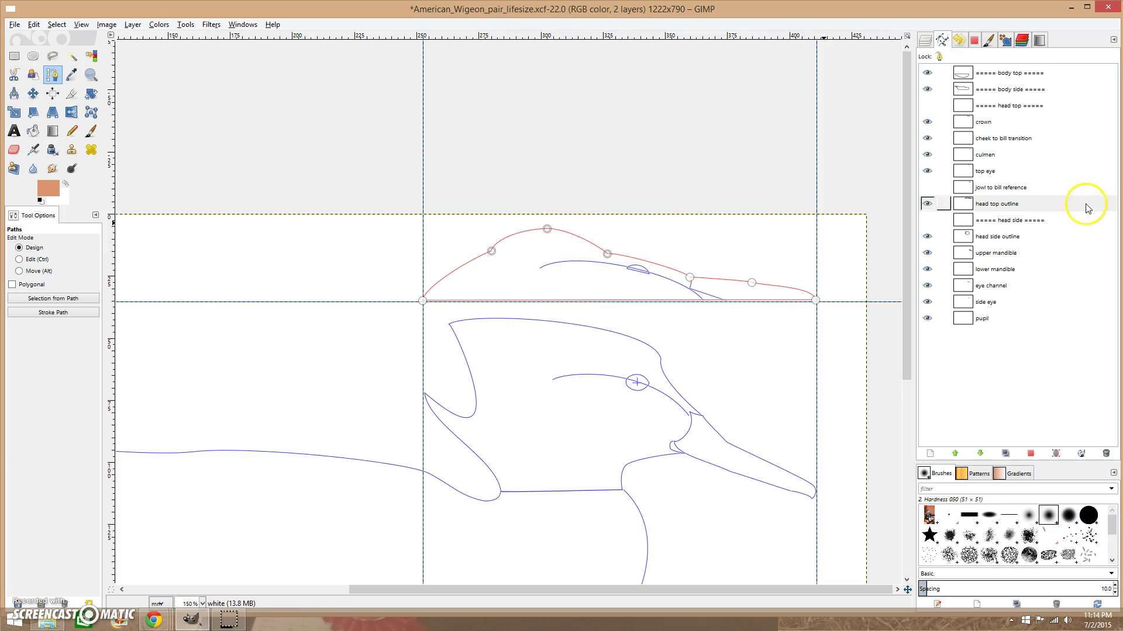
- Reshape the crown curve and adjust the jaw curve of the head side outline
left_click(1000, 123)
left_click(539, 270)
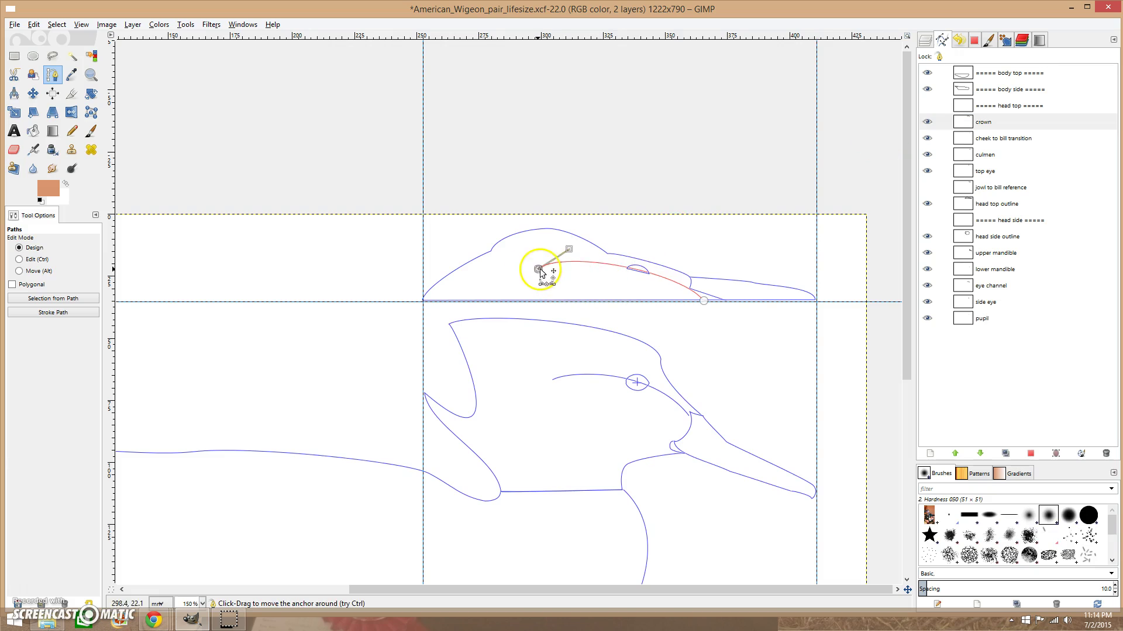
mouse_move(539, 271)
left_mouse_down()
mouse_move(515, 268)
mouse_move(559, 258)
left_mouse_up()
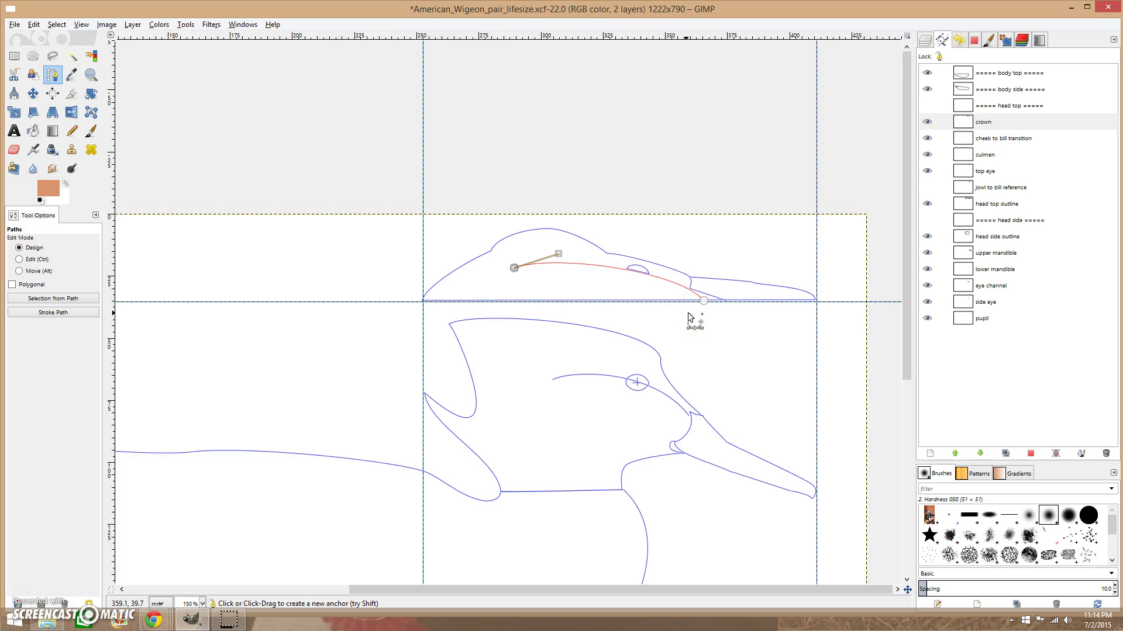
left_click(1008, 236)
mouse_move(627, 464)
left_mouse_down()
mouse_move(582, 455)
mouse_move(626, 464)
left_mouse_up()
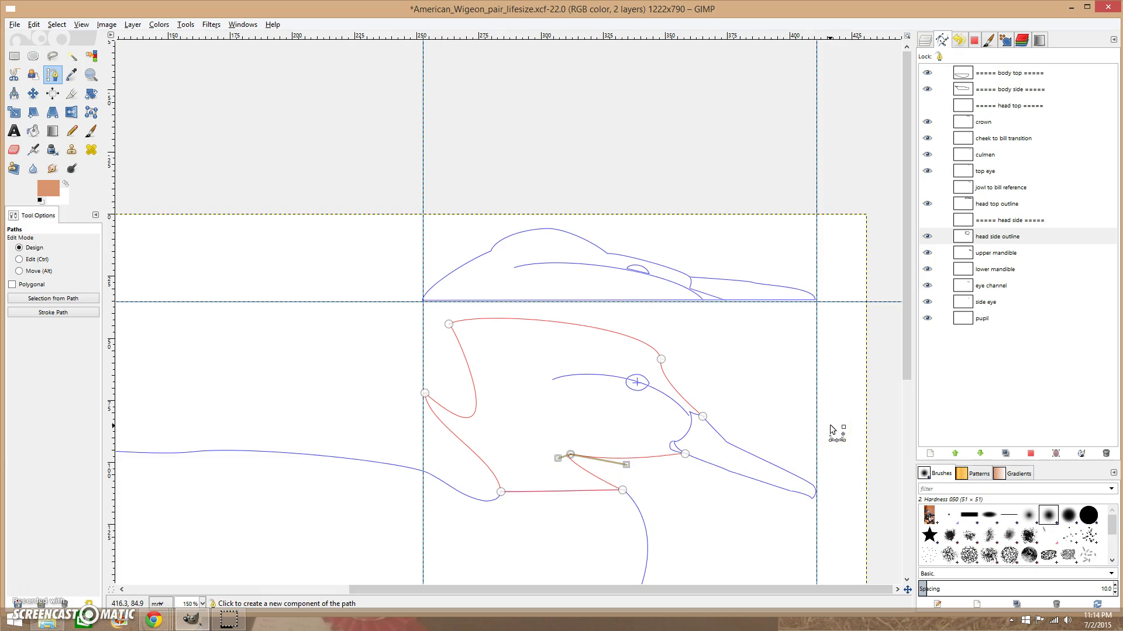
- Revert the image to its saved version
left_click(13, 27)
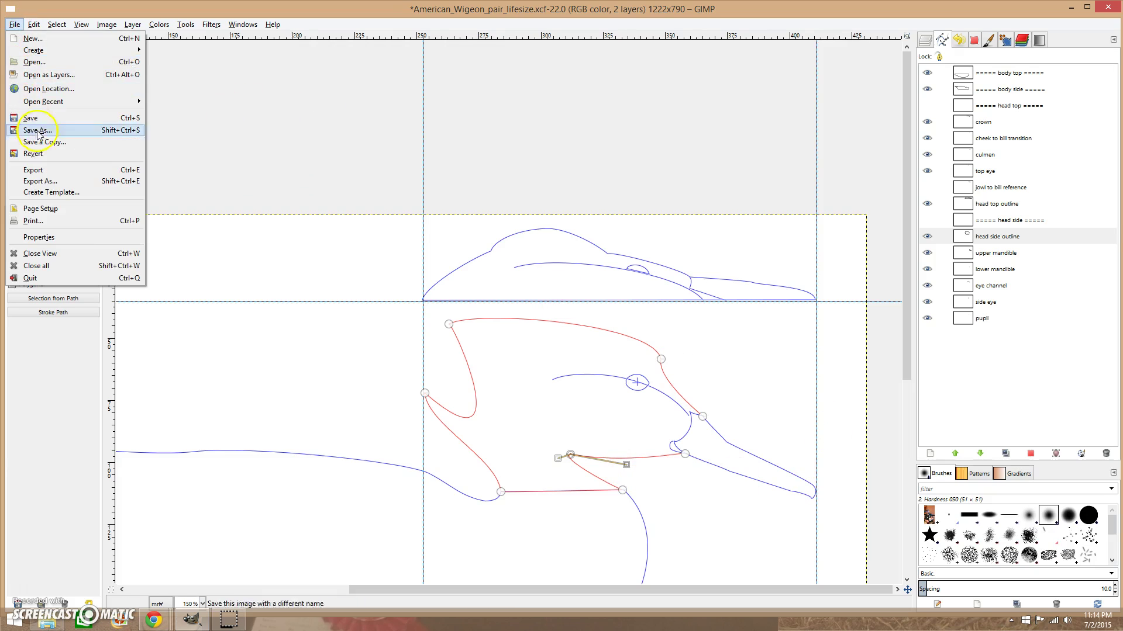
left_click(35, 144)
left_click(589, 383)
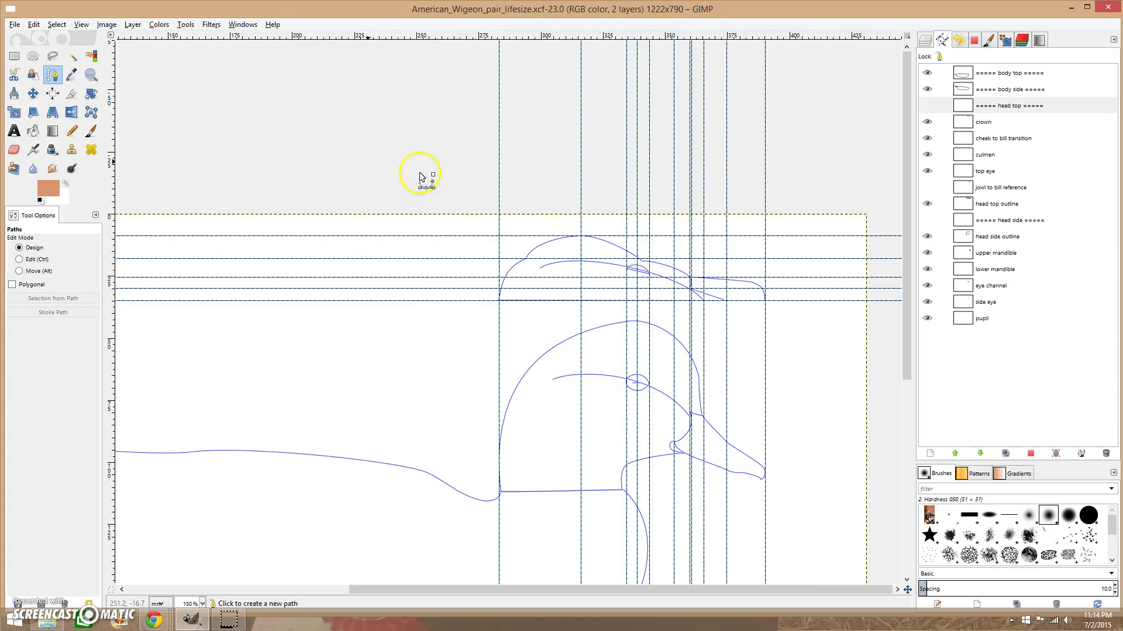
- Remove all guides and link the head side, bill, eye and pupil paths for a 17.5° rotation
left_click(106, 25)
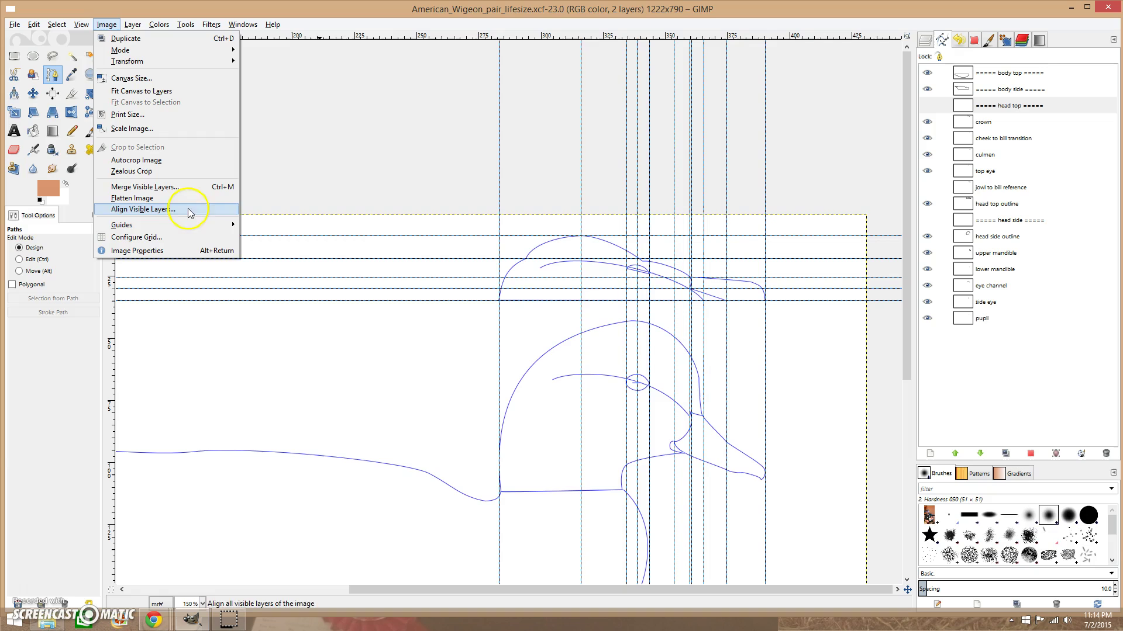
mouse_move(121, 225)
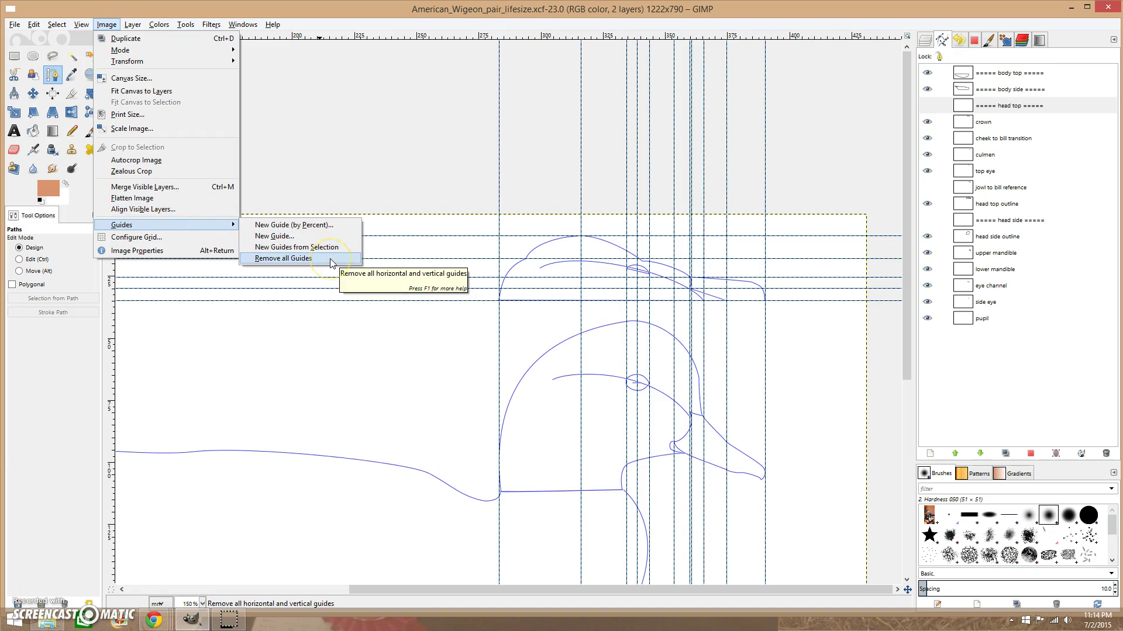
left_click(331, 259)
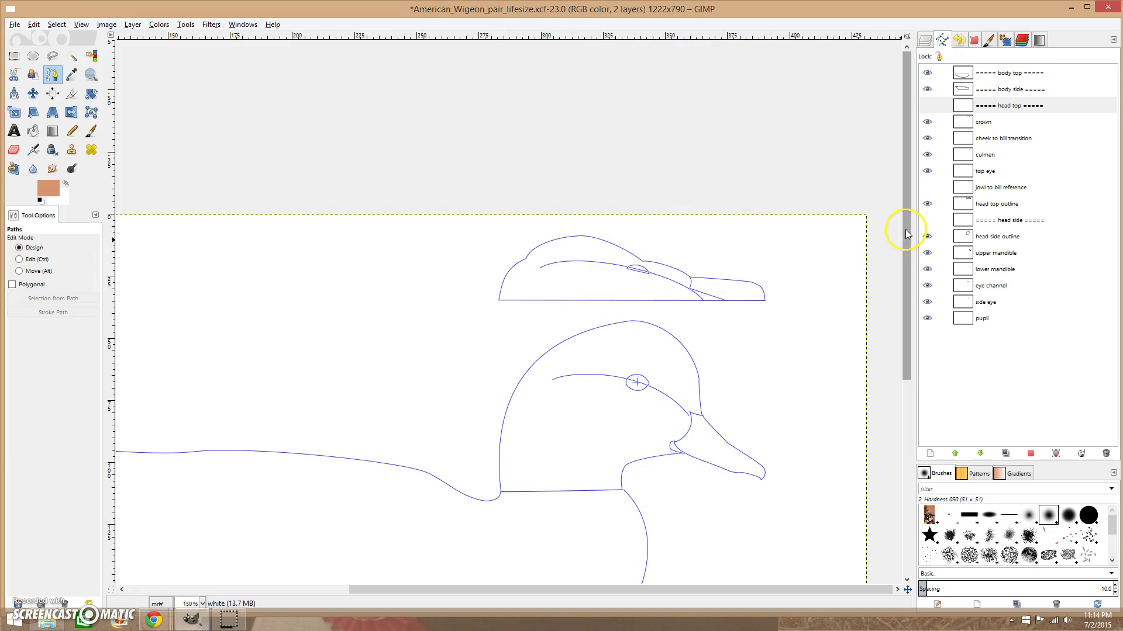
mouse_move(906, 233)
left_mouse_down()
mouse_move(907, 280)
mouse_move(906, 256)
left_mouse_up()
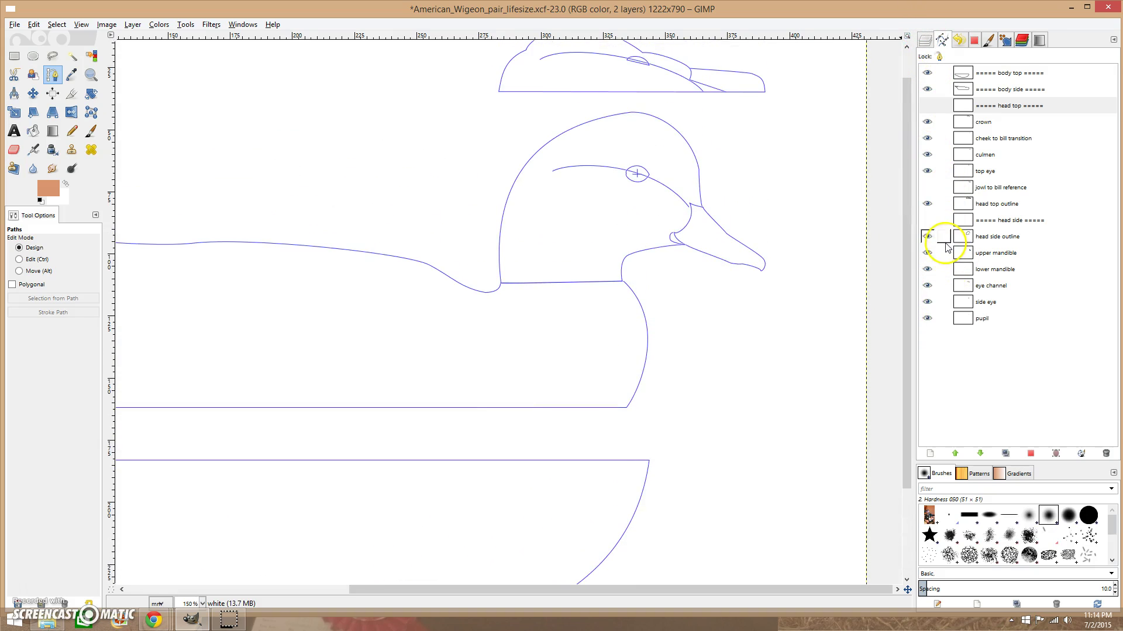
left_click_drag(945, 240, 945, 256)
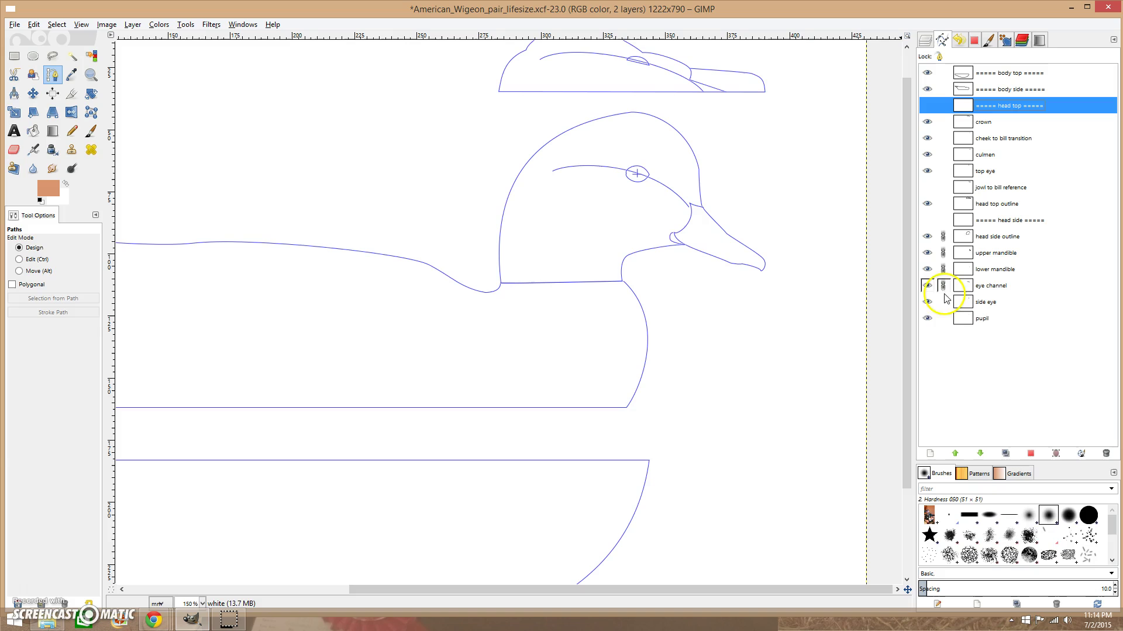
left_click(92, 93)
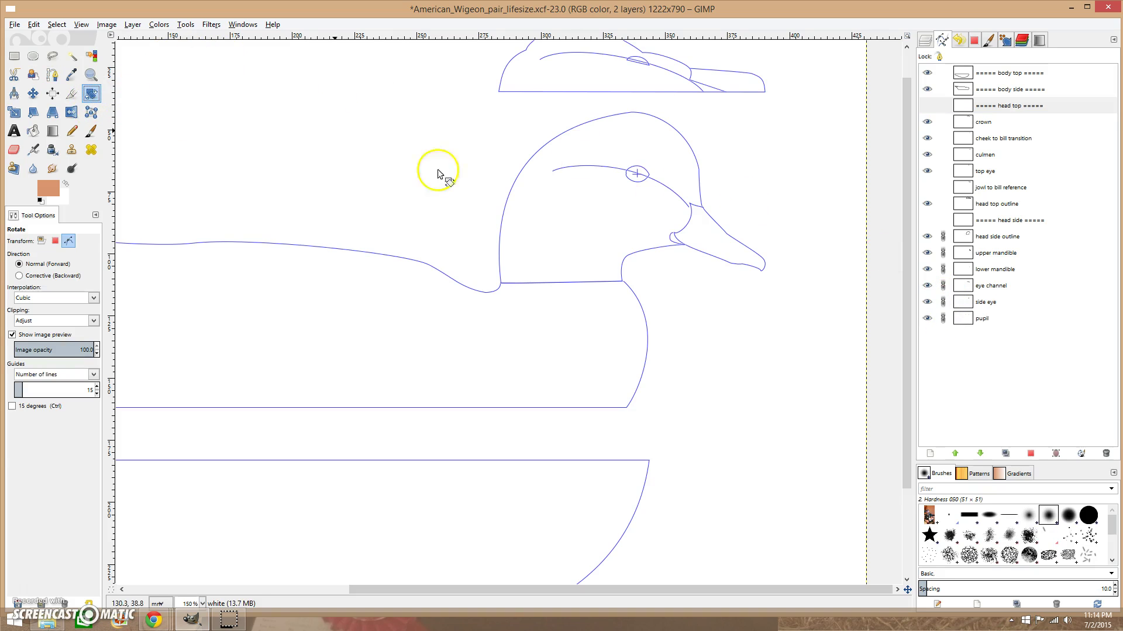
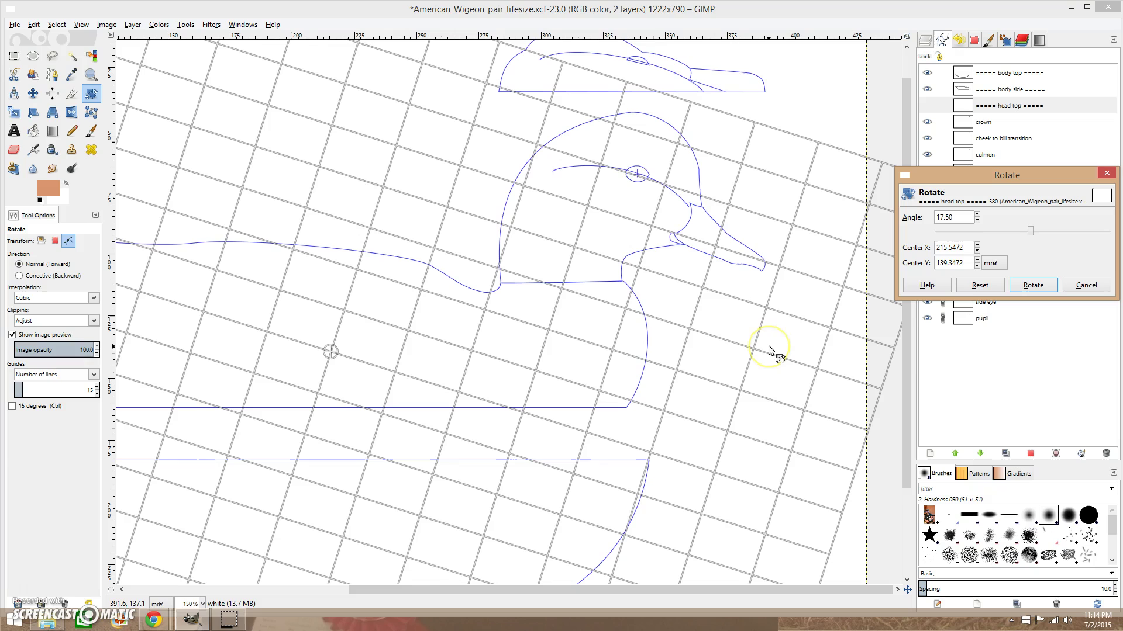
- Rotate the head path 17.5° forward, then rotate the upper mandible path about 13.7° downward
left_click_drag(768, 347, 819, 272)
left_click(1033, 286)
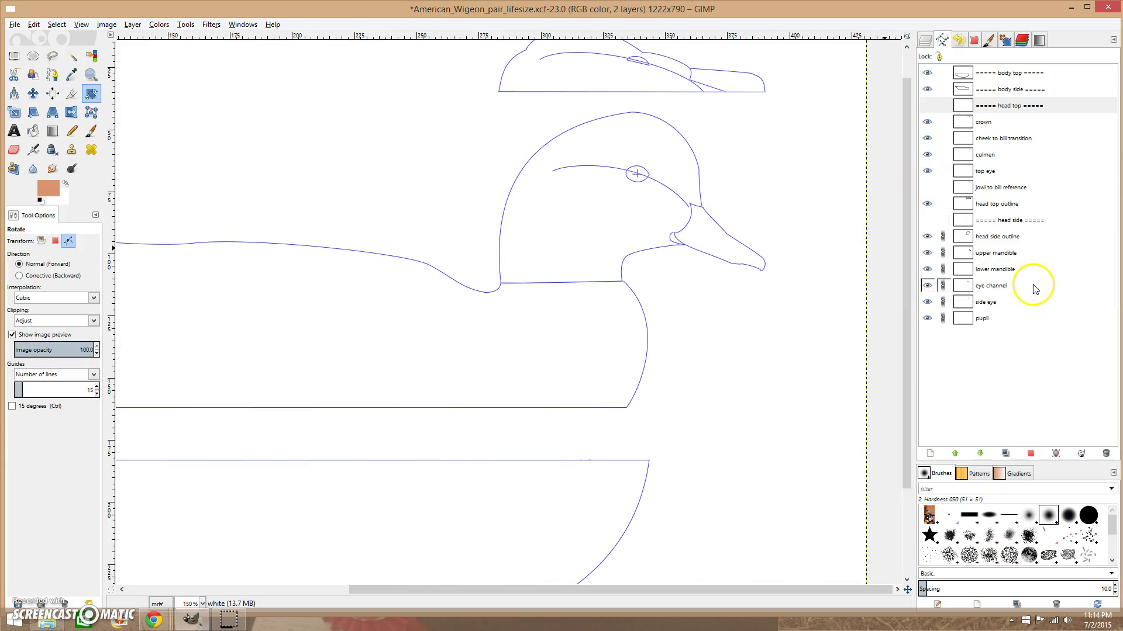
left_click(1033, 271)
left_click(989, 208)
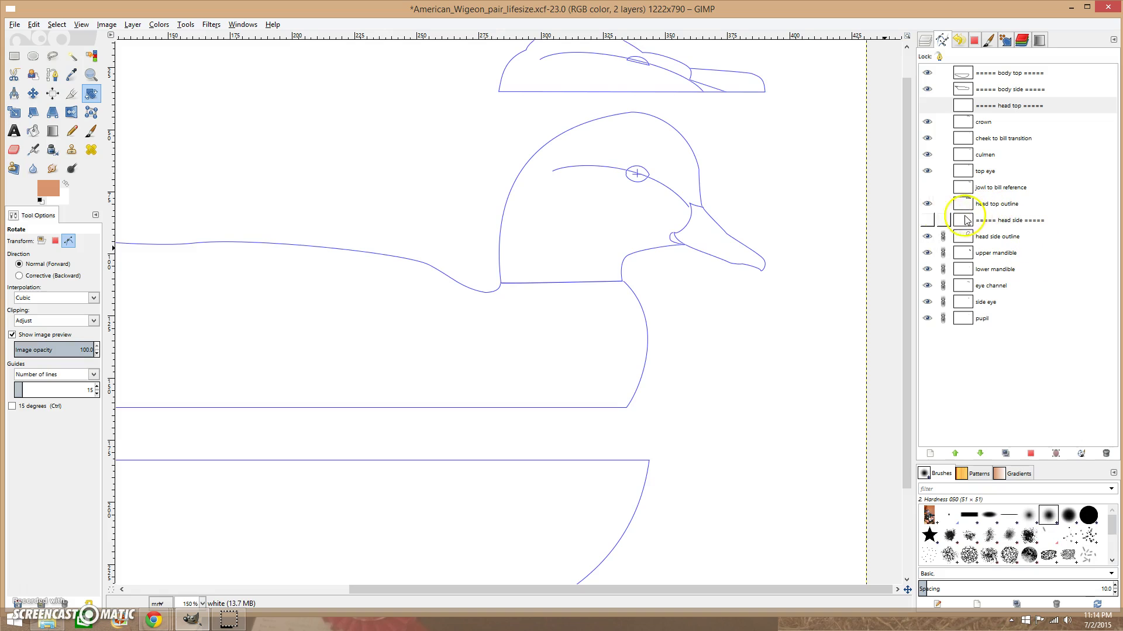
left_click(1022, 251)
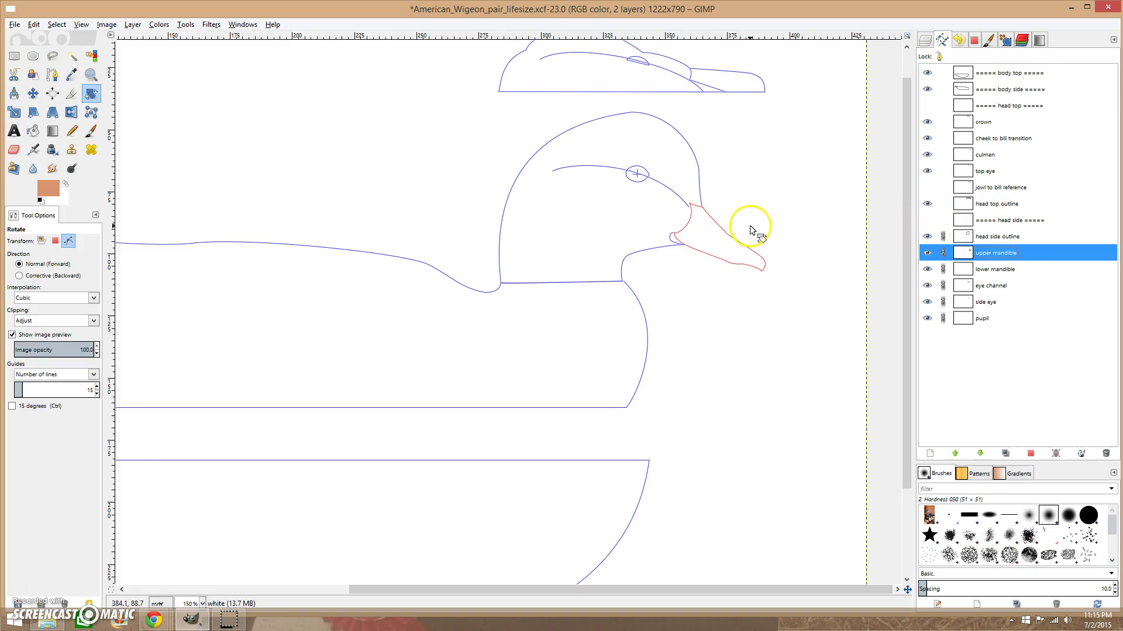
left_click_drag(772, 234, 778, 352)
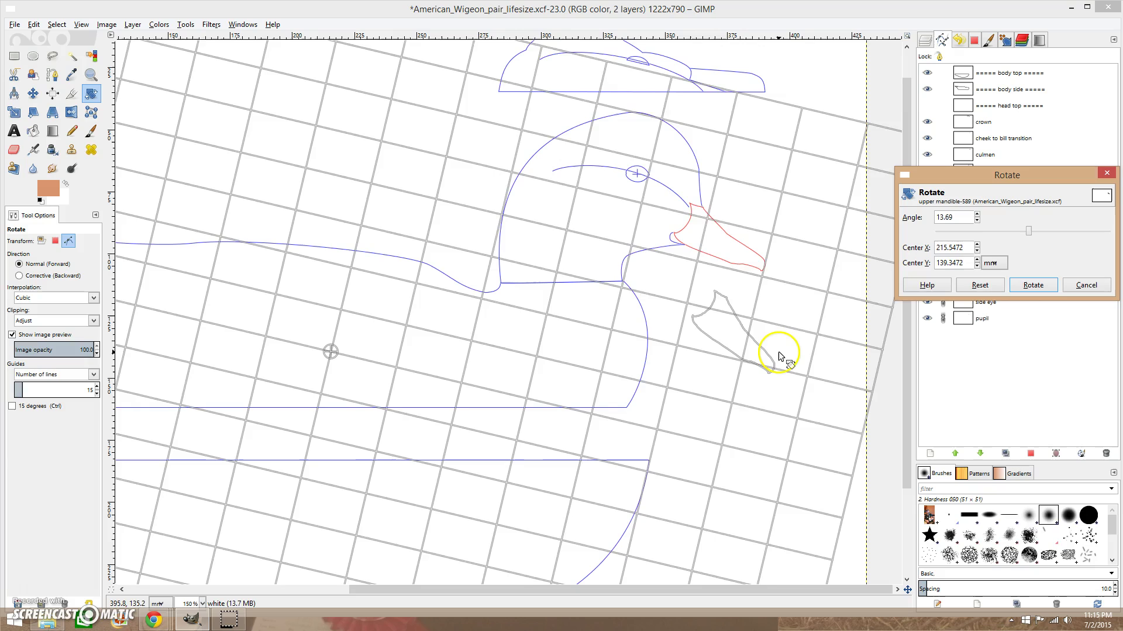
- Apply the upper mandible rotation, then move the head paths up and to the right
left_click(1032, 286)
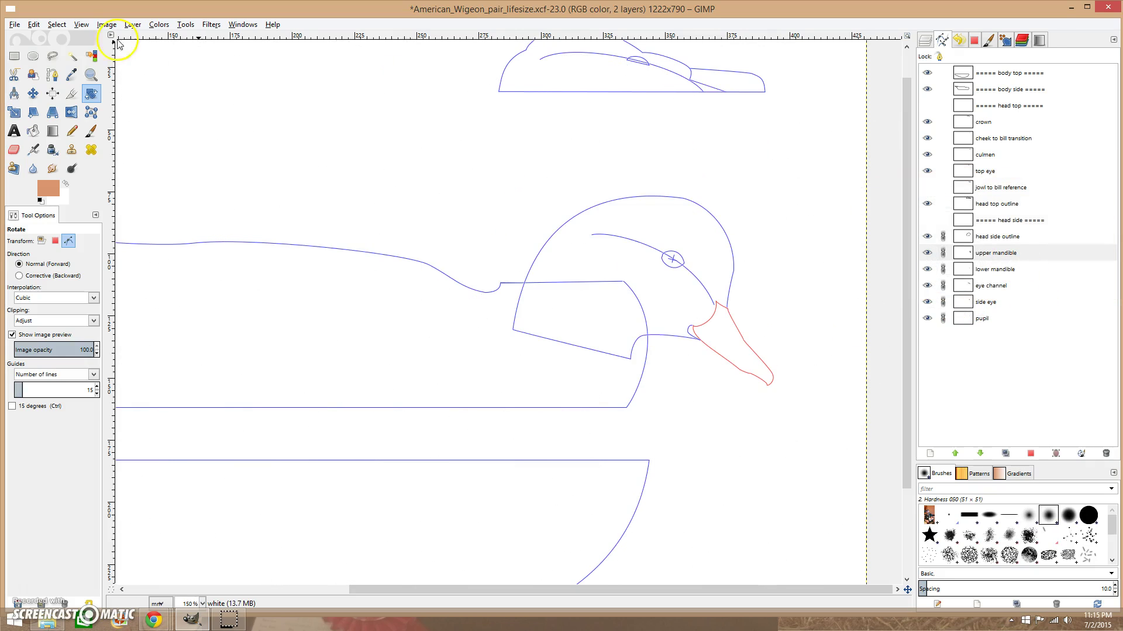
left_click(33, 93)
left_click_drag(654, 282, 677, 259)
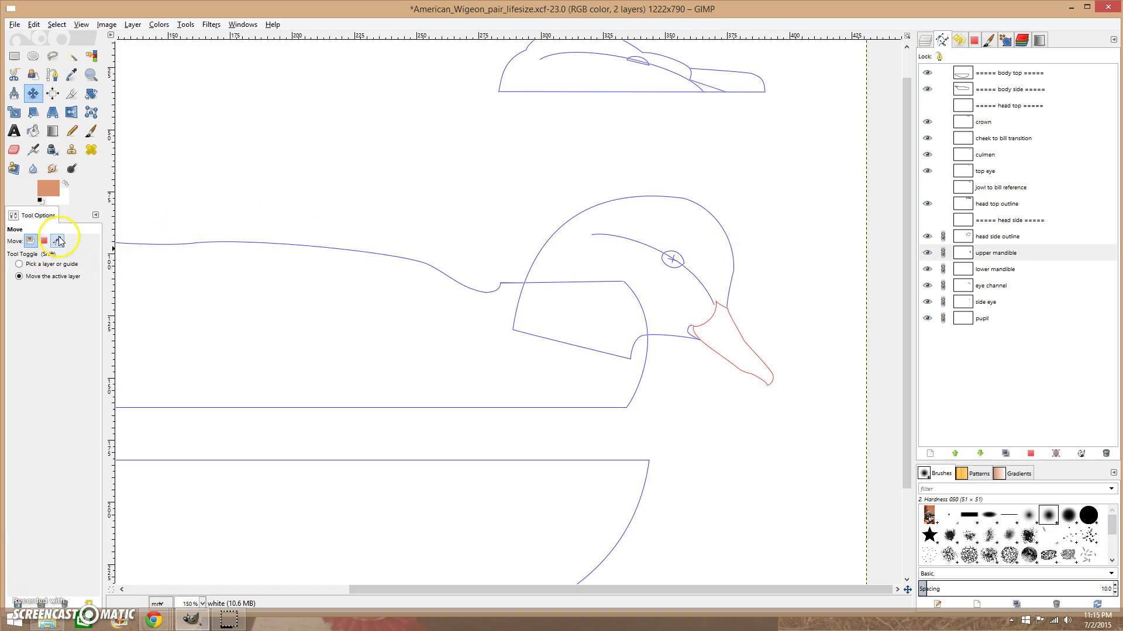
left_click_drag(678, 259, 732, 225)
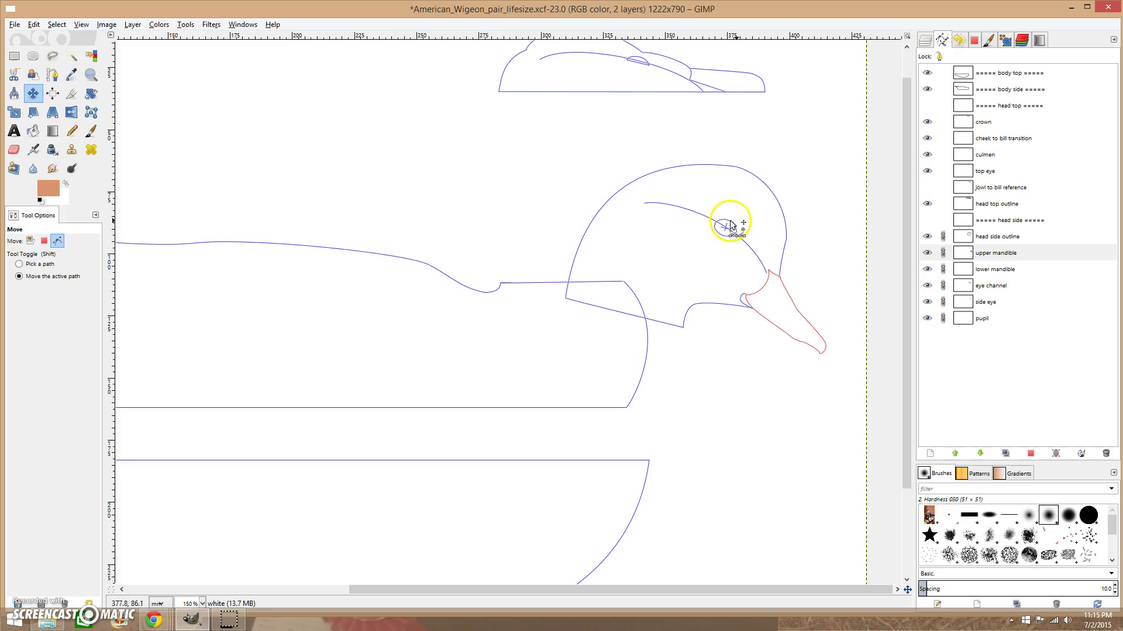
- Drag the body side path's neck anchors onto the head and delete a stray anchor
left_click(996, 91)
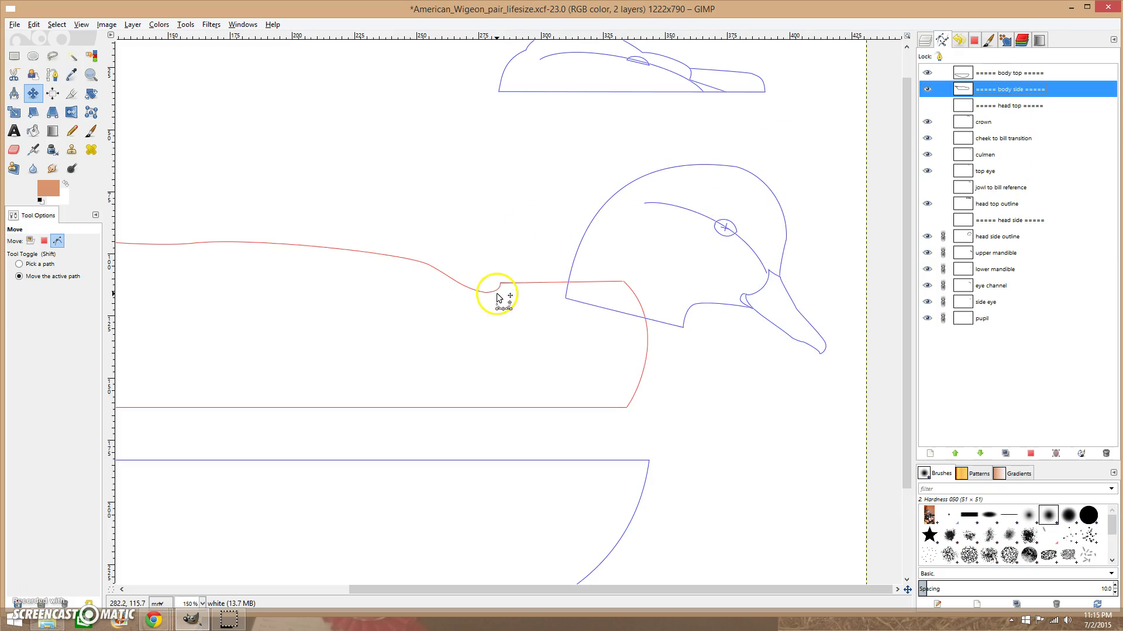
key("b")
left_click(79, 23)
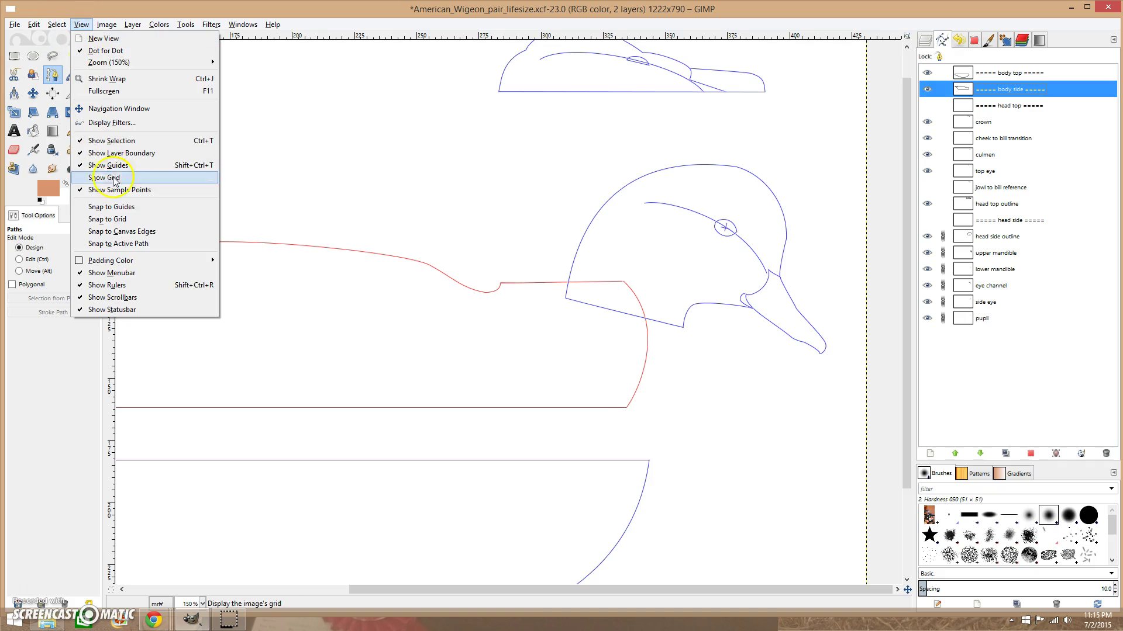
left_click(623, 284)
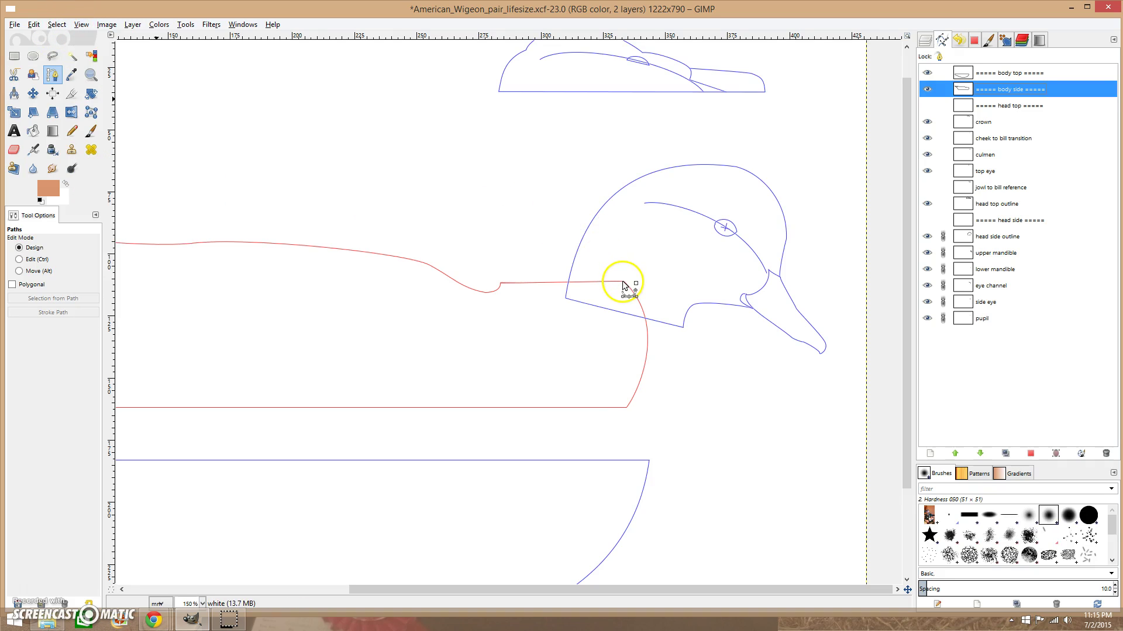
left_click_drag(622, 285, 684, 328)
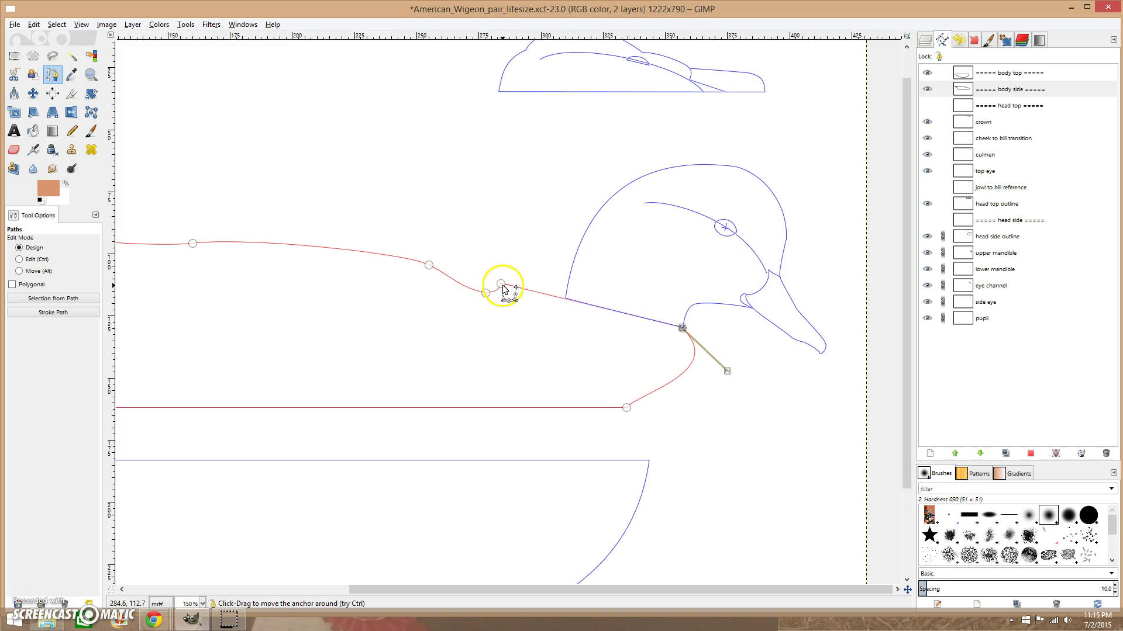
left_click_drag(500, 284, 566, 301)
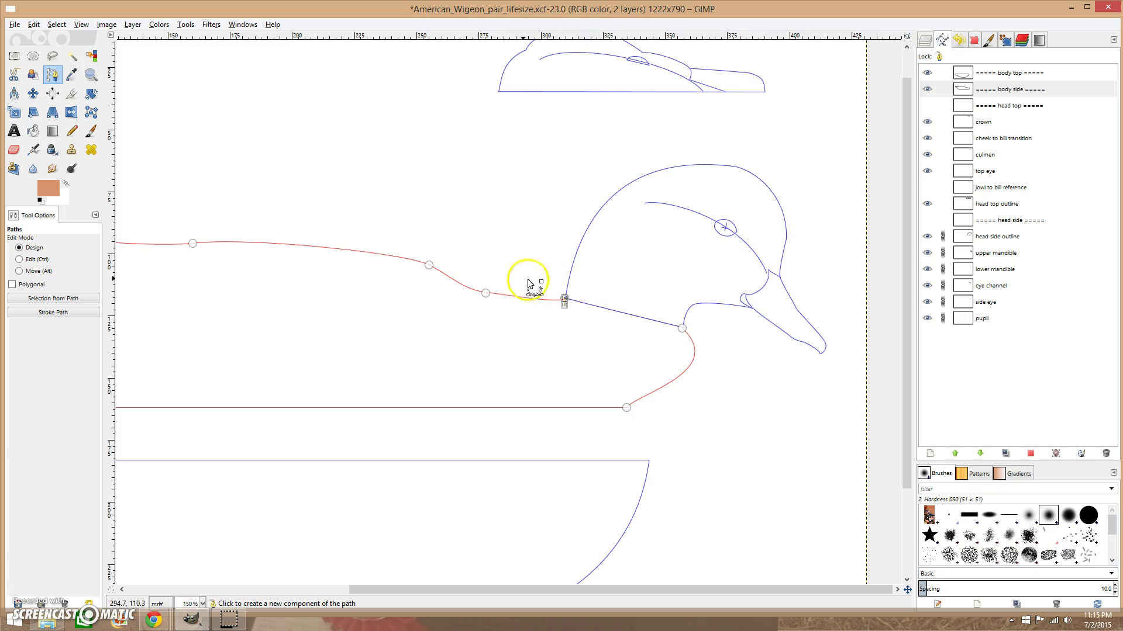
left_click(485, 293, "ctrl")
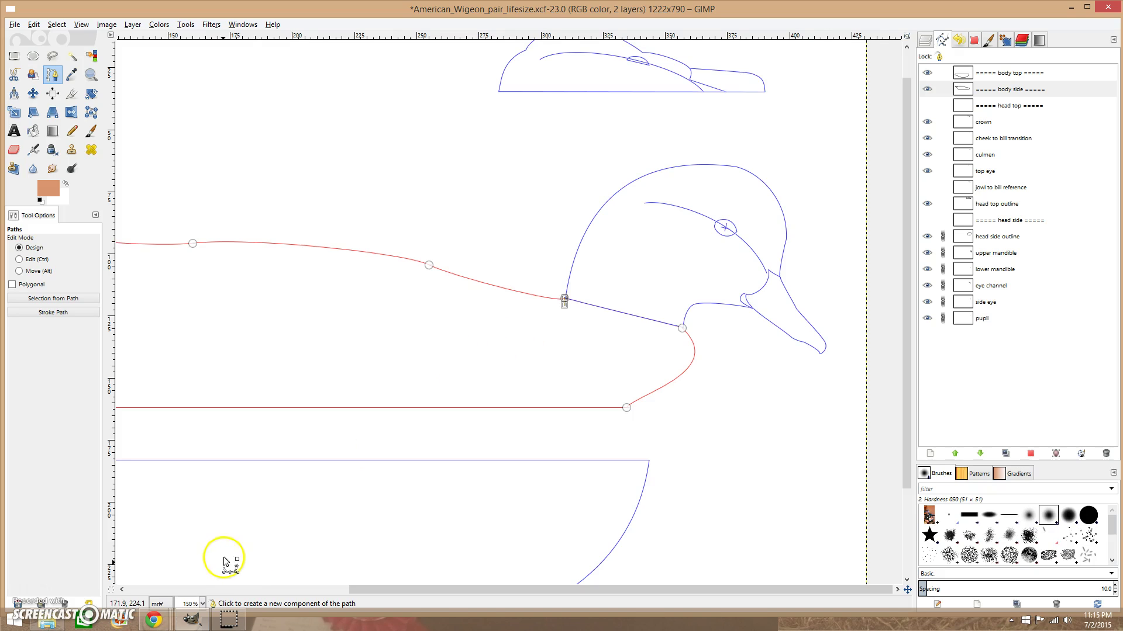
mouse_move(154, 621)
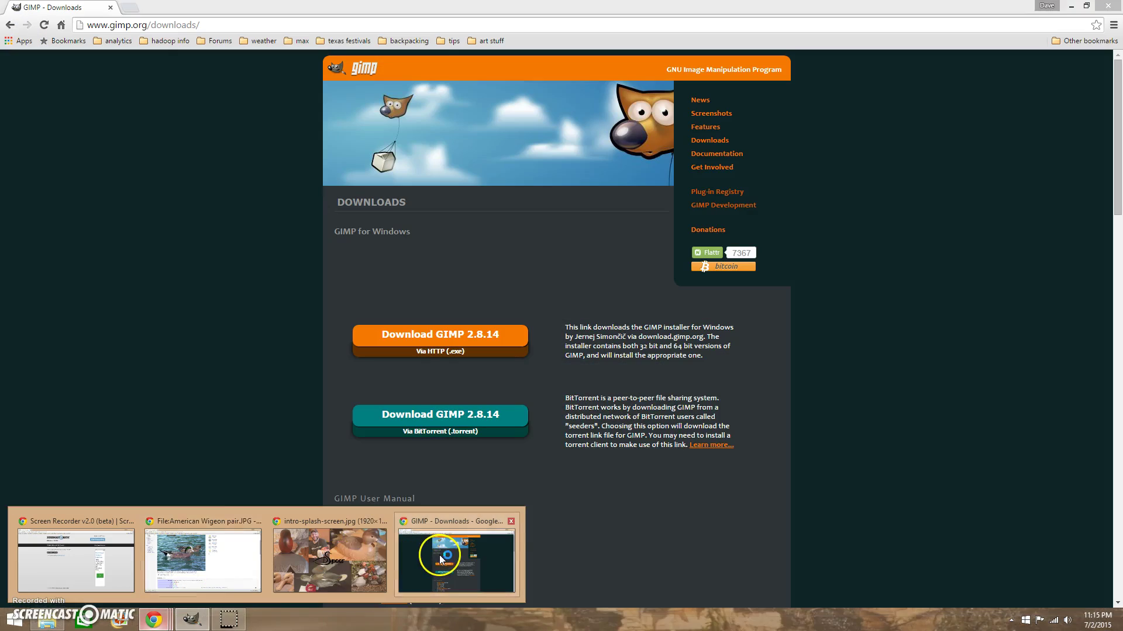
- Load gimp.org in Chrome and go to its Downloads page offering GIMP 2.8.14
left_click(443, 553)
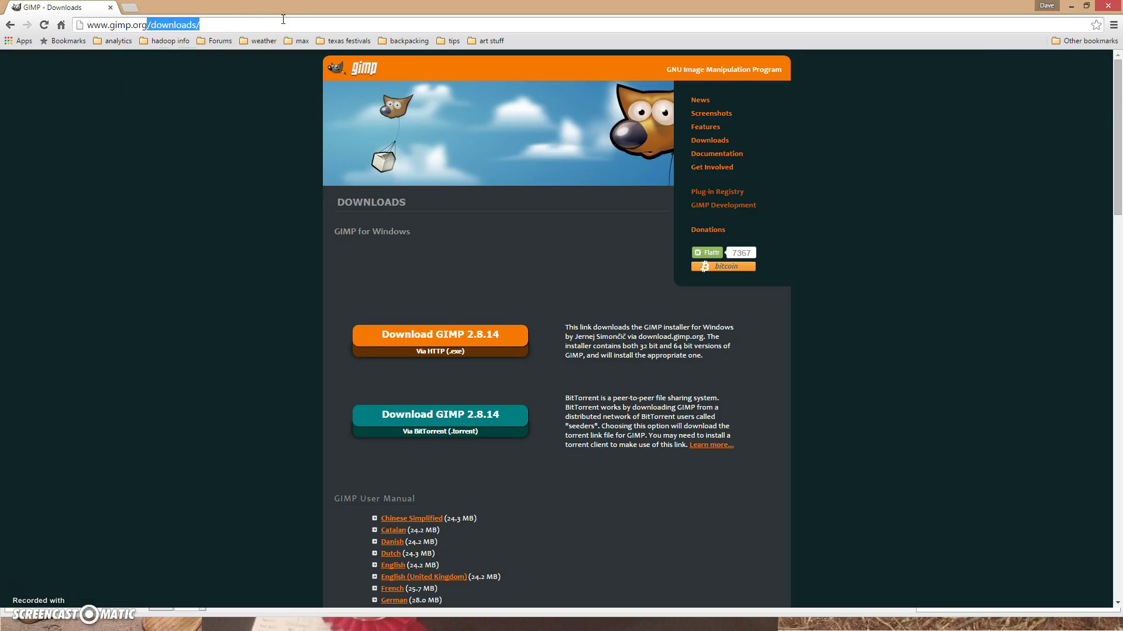
key("BackSpace")
key("Return")
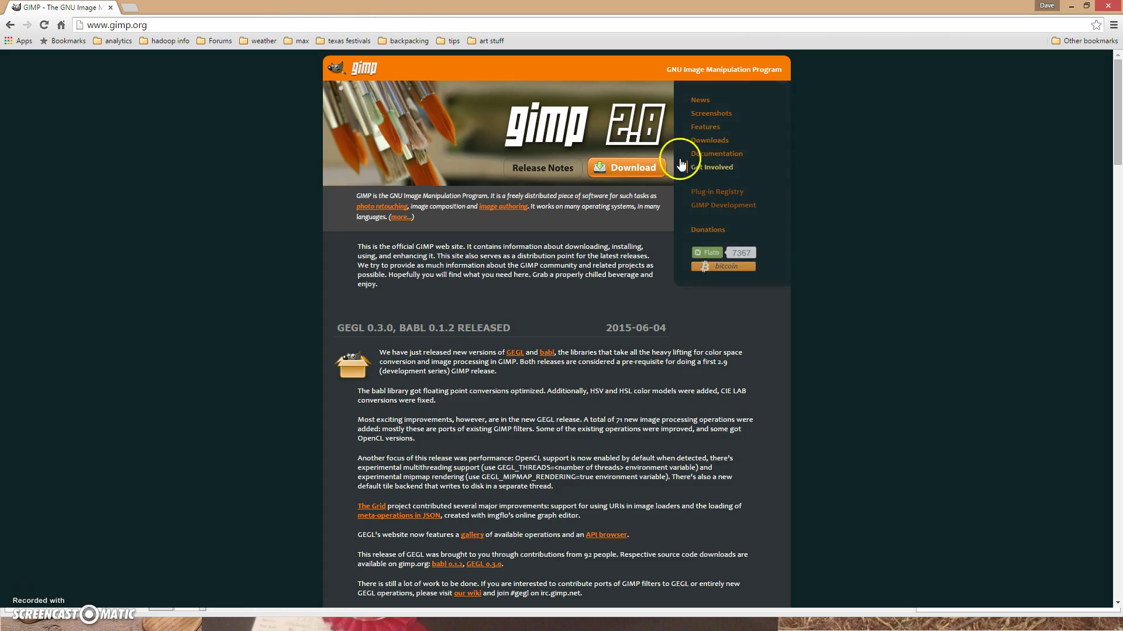
left_click(711, 141)
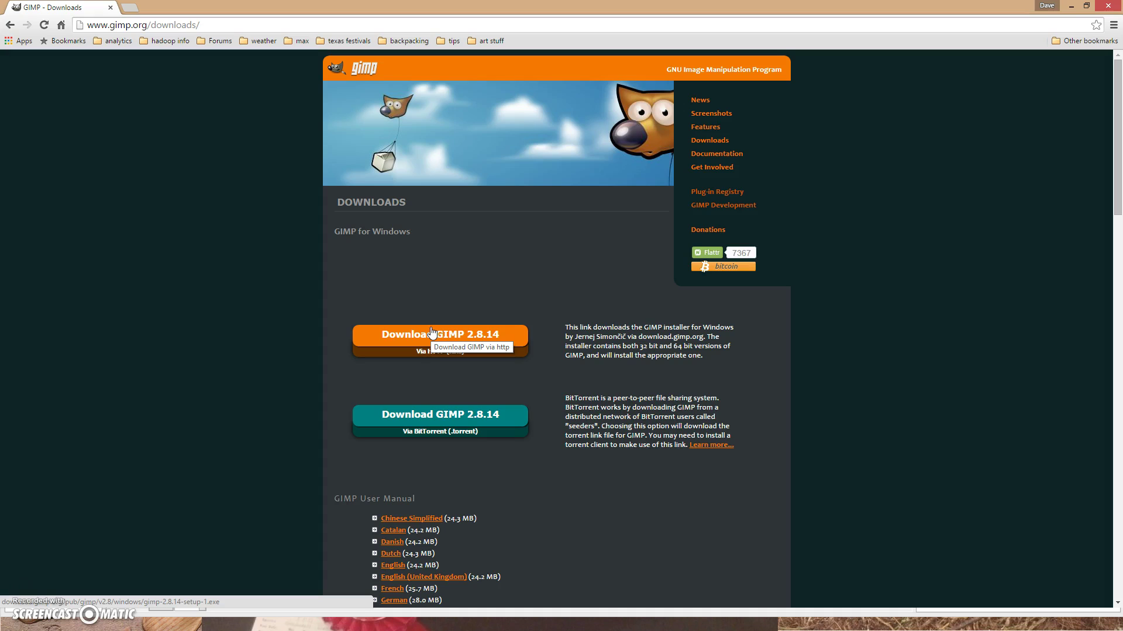
- Back in GIMP, revert the image to its last saved version and show the Layers list
key("alt+Tab")
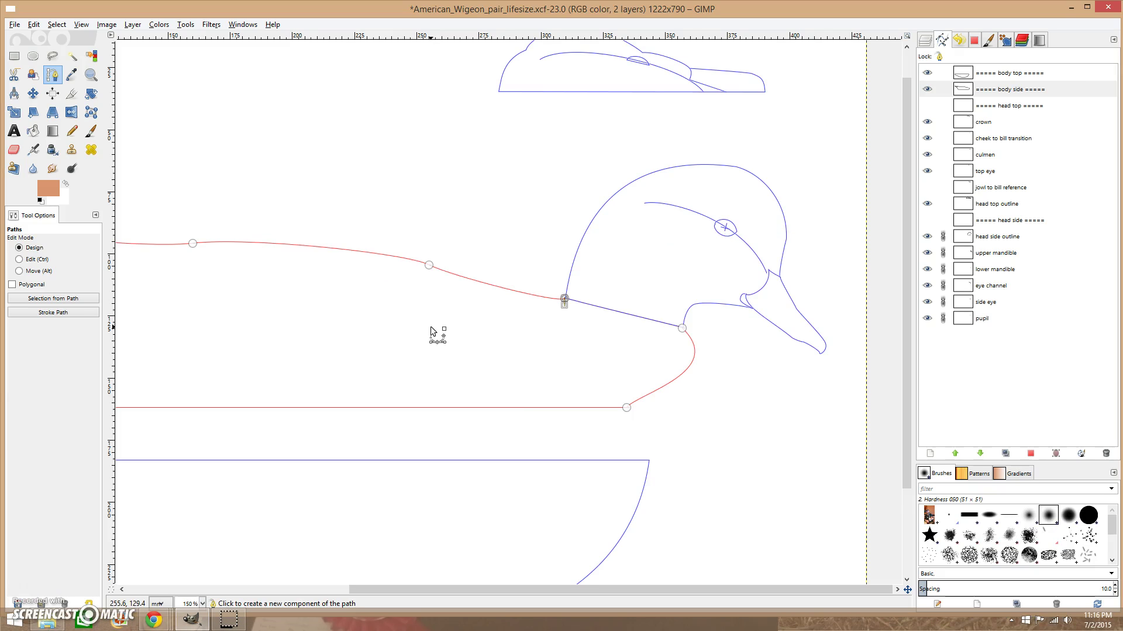
left_click(15, 25)
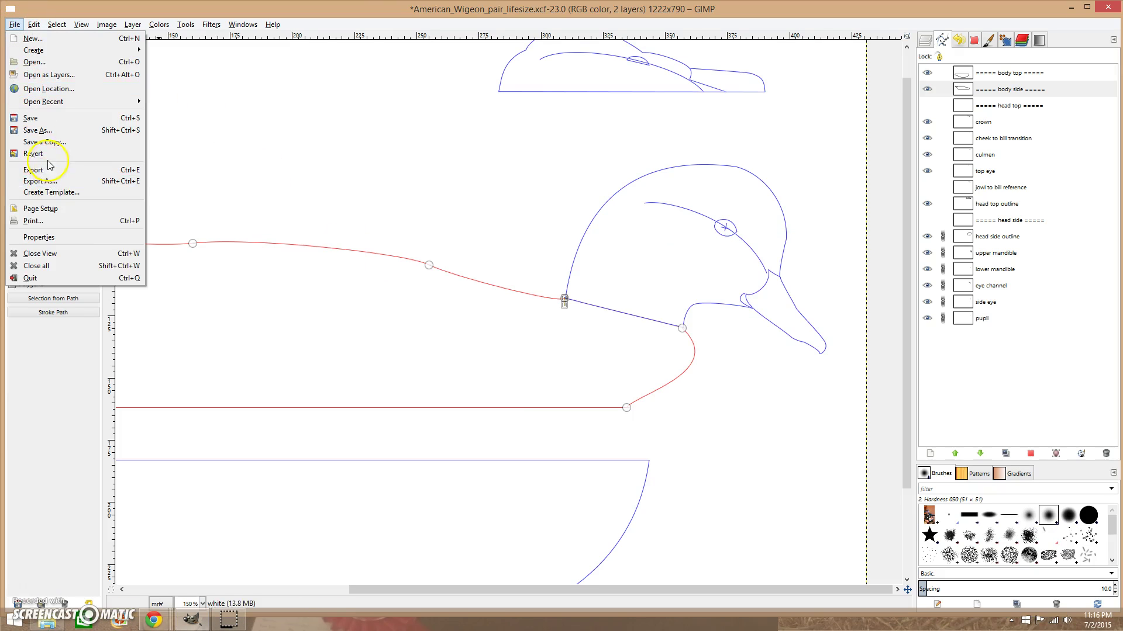
left_click(101, 154)
left_click(600, 379)
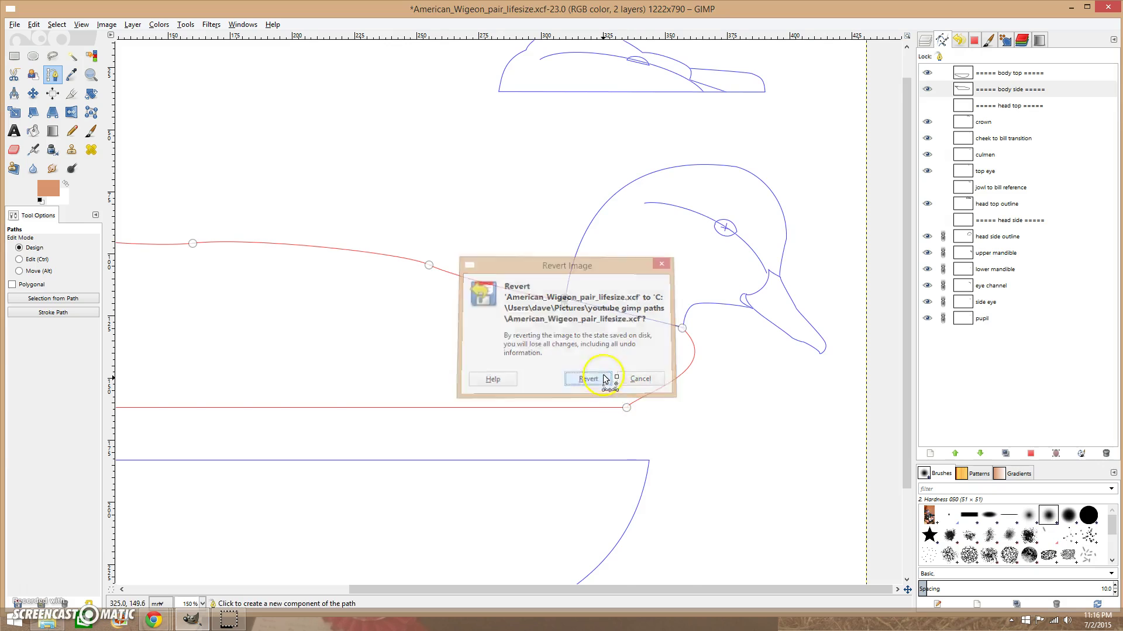
left_click(925, 40)
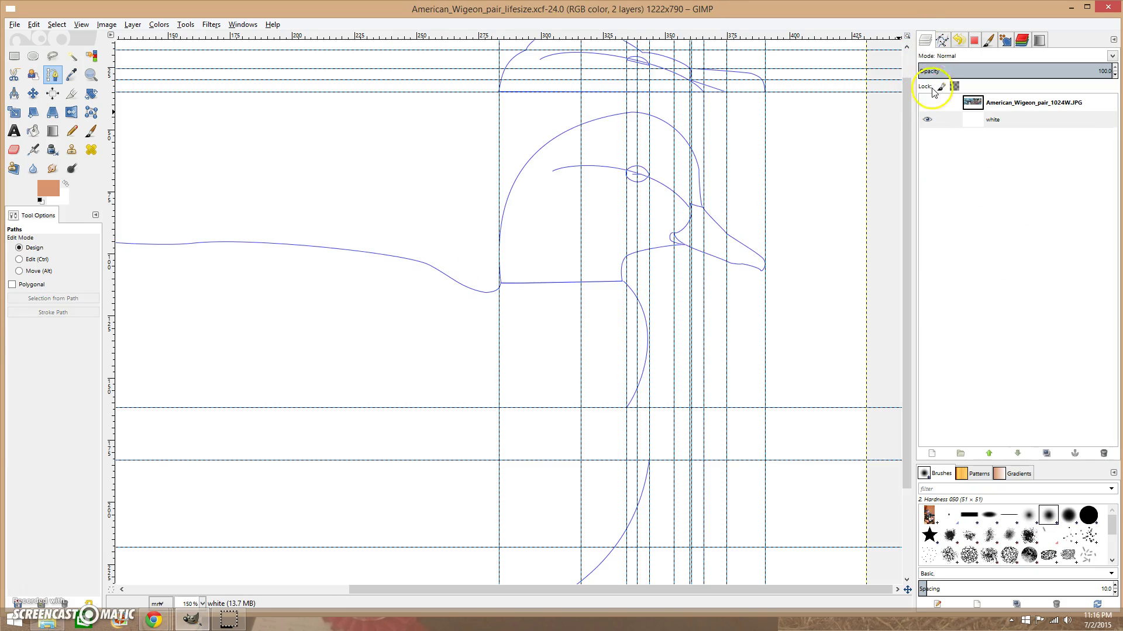
- Show the wigeon photo layer, hide the guides, and zoom to 100%
left_click(926, 102)
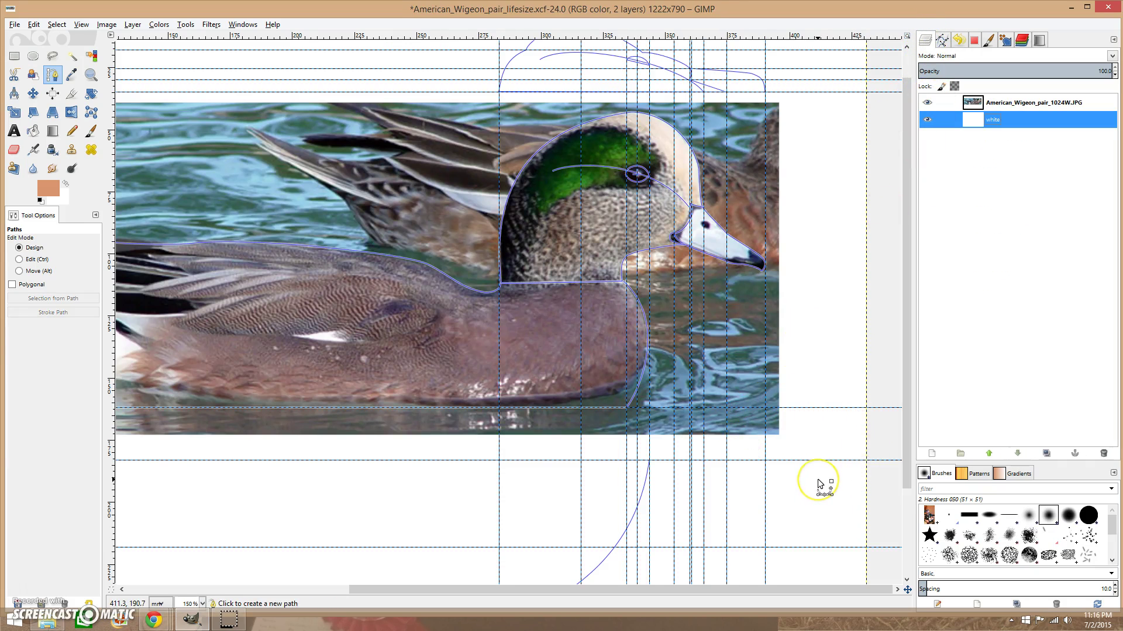
key("ctrl+shift+t")
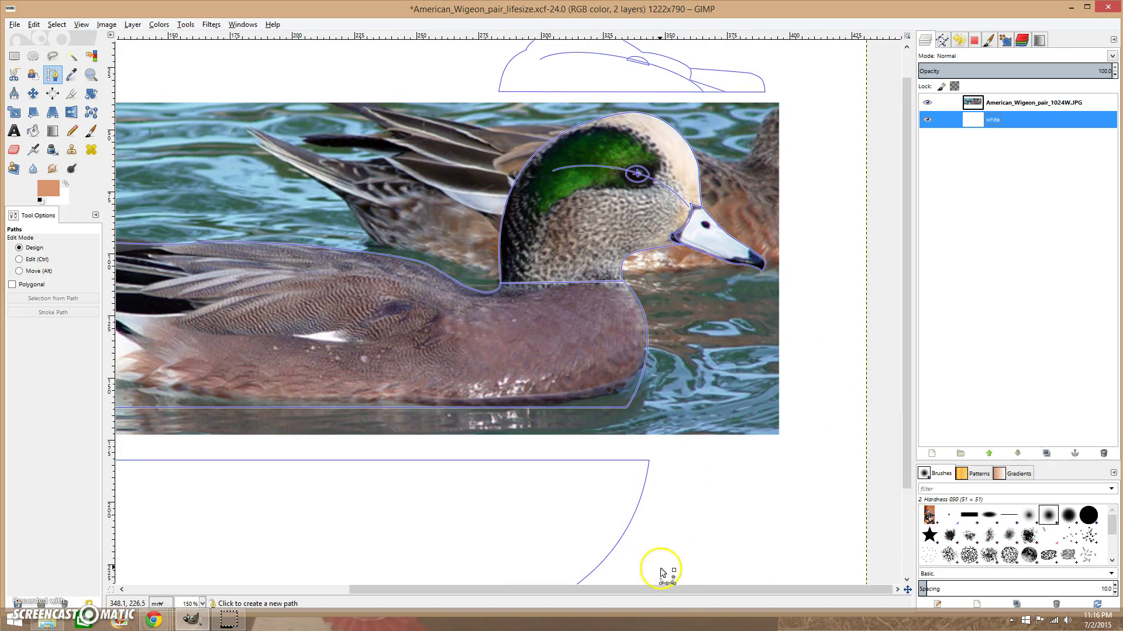
left_click_drag(667, 593, 603, 590)
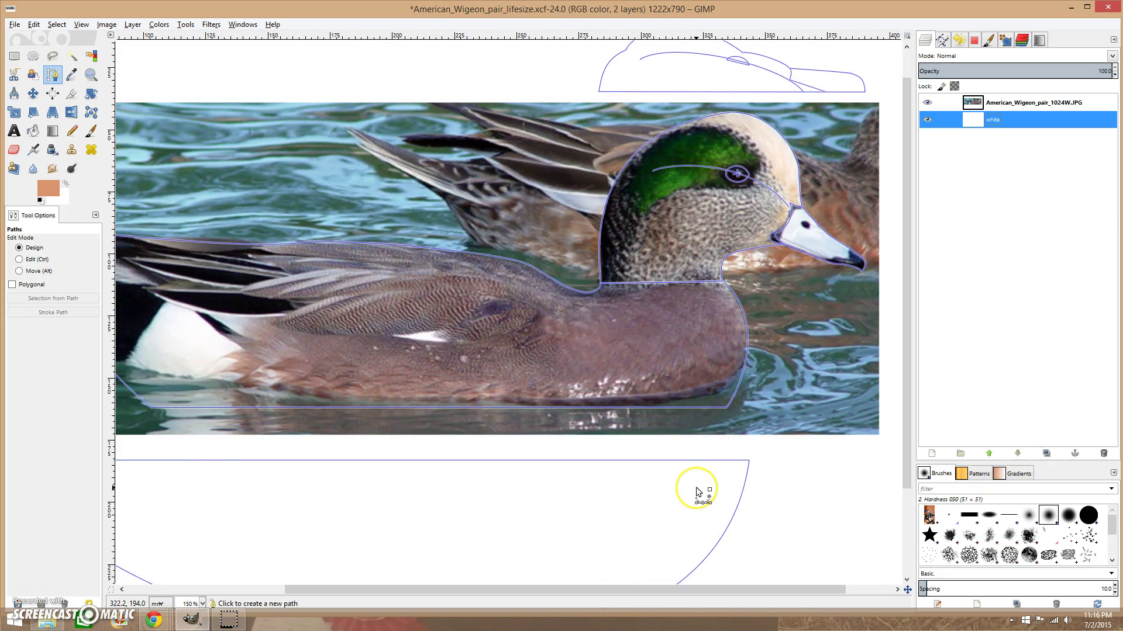
key("1")
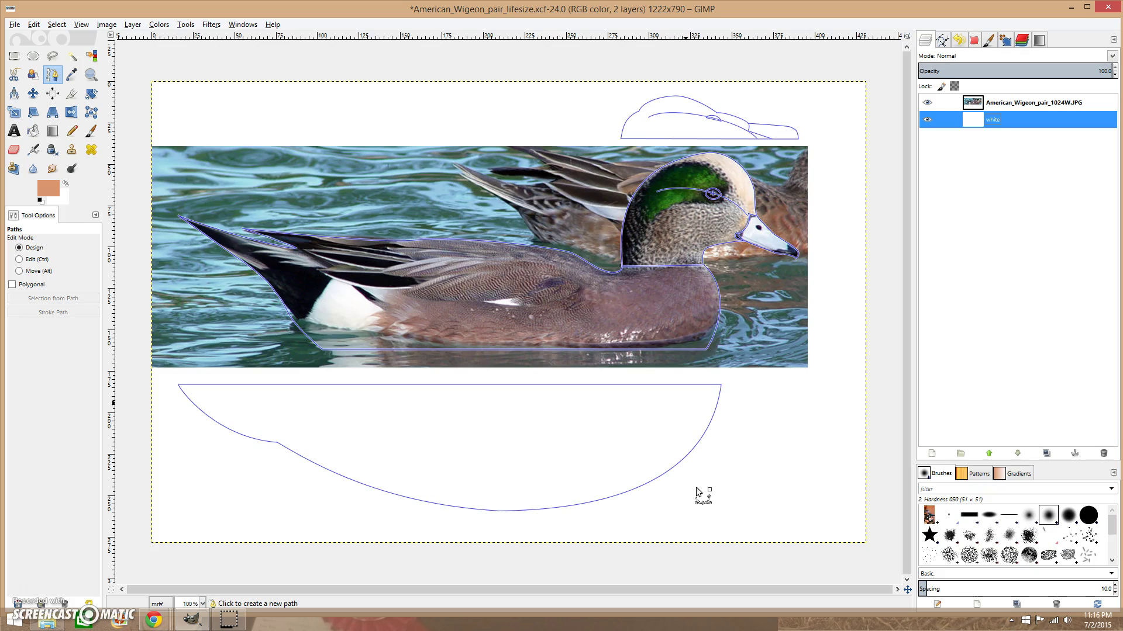
left_click(771, 270)
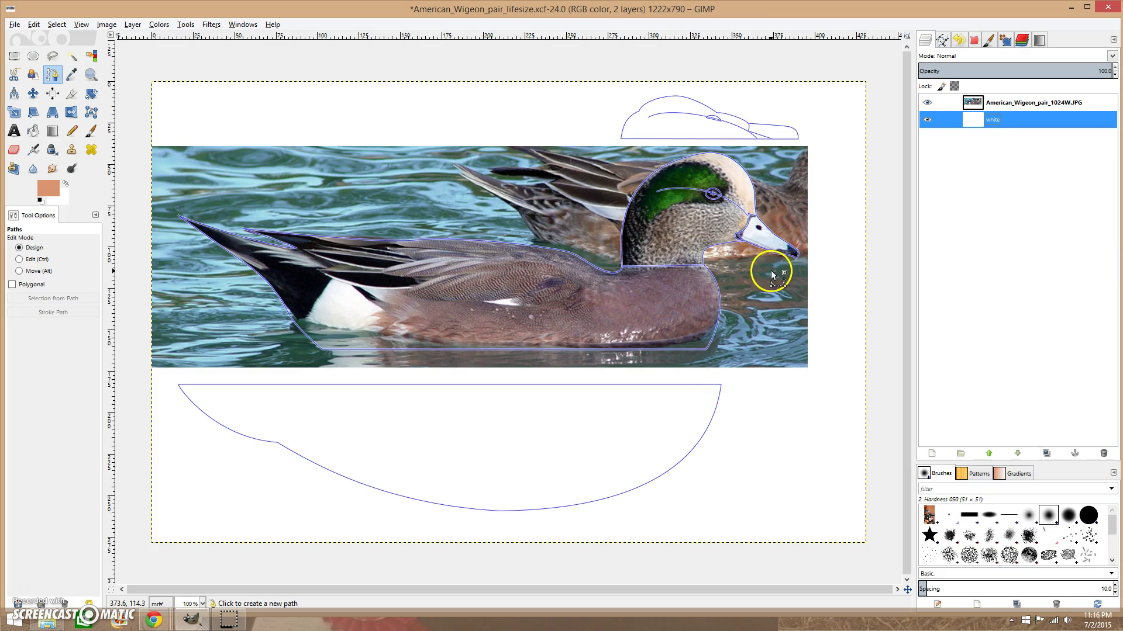